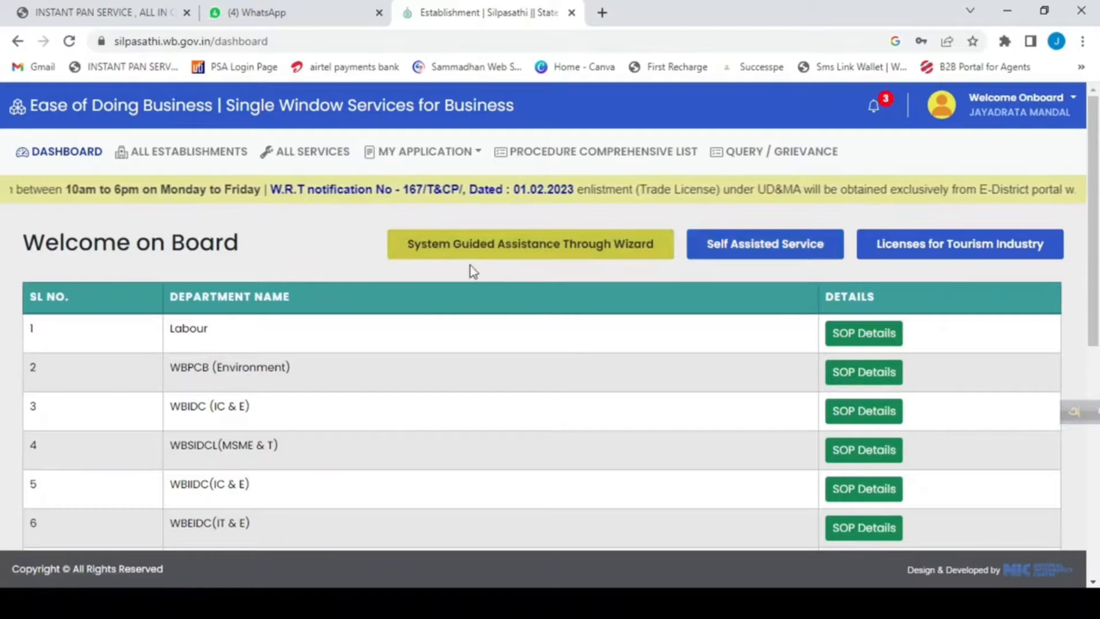
Open the list of all services and search it for "trade".
{"action": "left_click", "coordinate": [294, 154]}
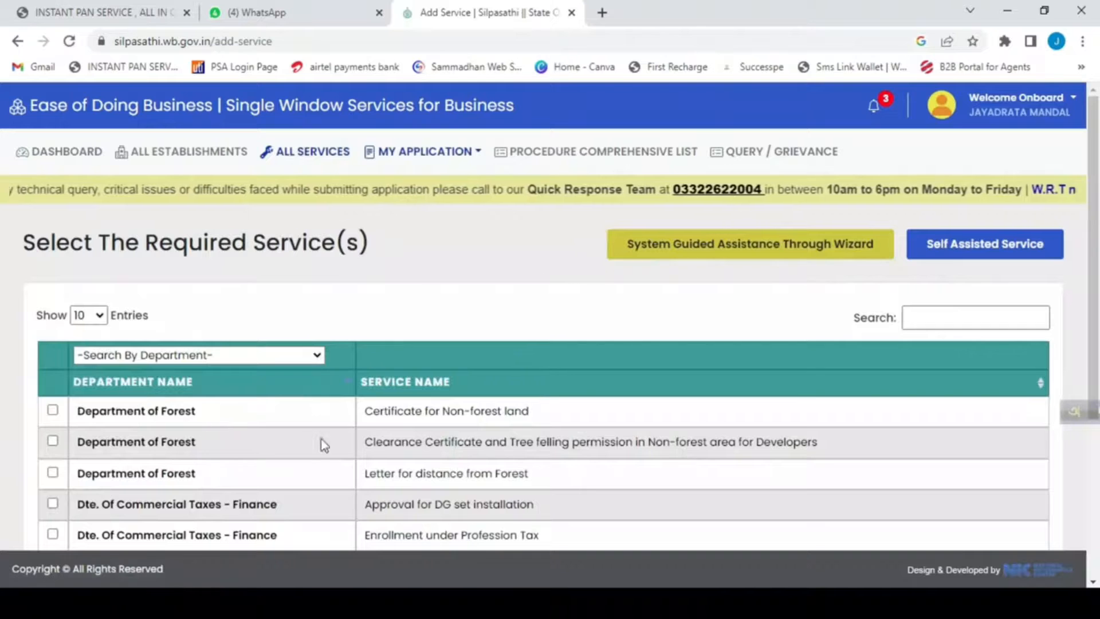
{"action": "scroll", "coordinate": [320, 439], "scroll_direction": "down", "scroll_amount": 4}
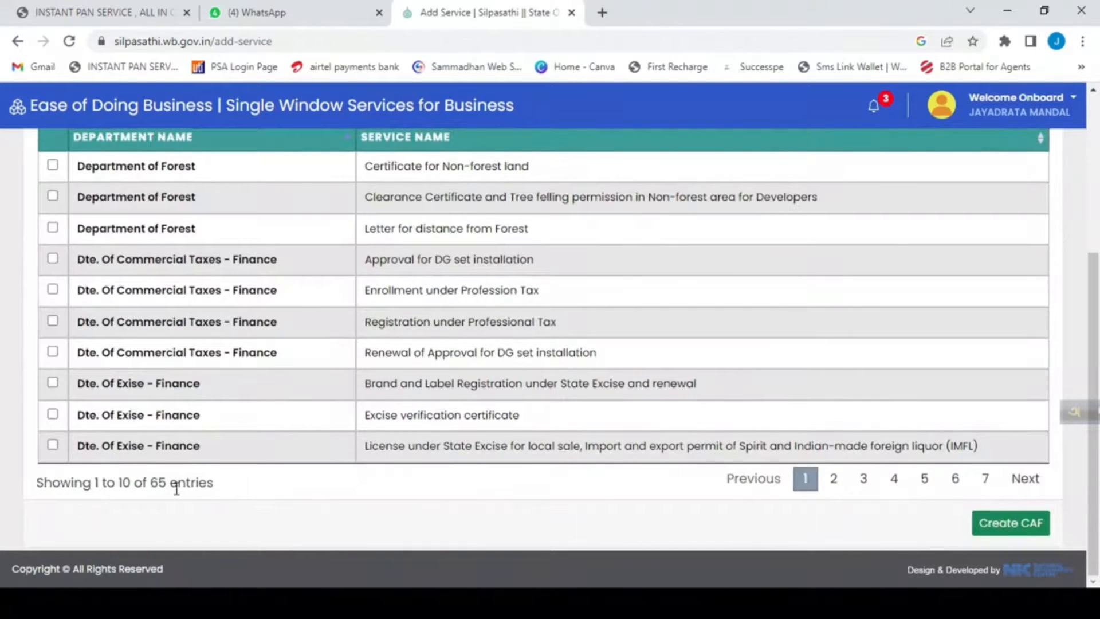
{"action": "left_click_drag", "start_coordinate": [150, 483], "coordinate": [228, 502]}
{"action": "left_click", "coordinate": [295, 486]}
{"action": "scroll", "coordinate": [607, 344], "scroll_direction": "up", "scroll_amount": 4}
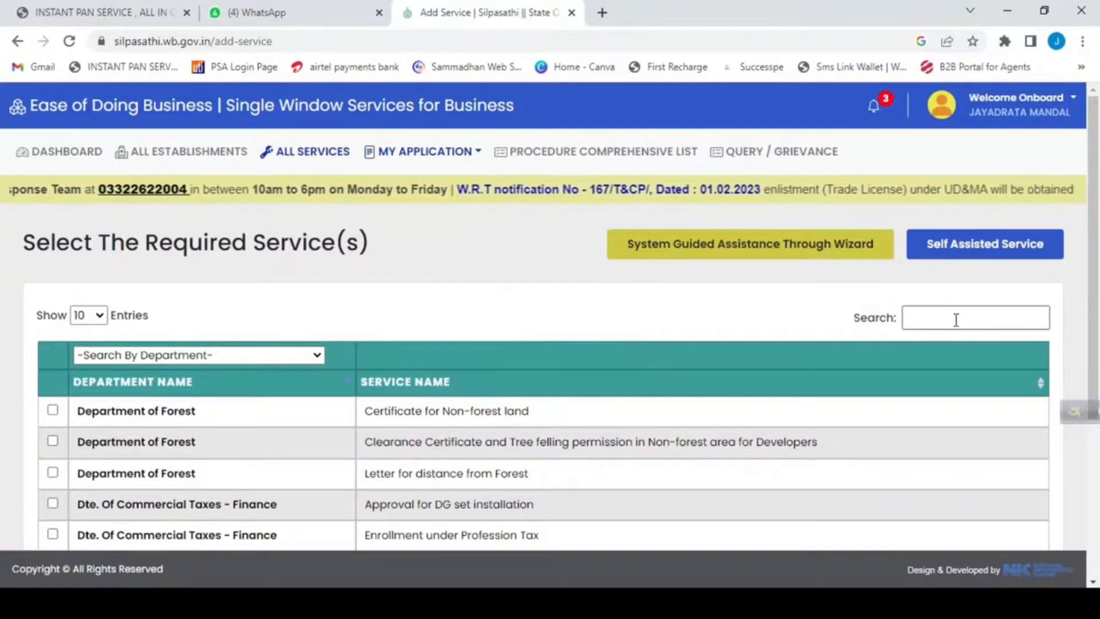
{"action": "left_click", "coordinate": [933, 314]}
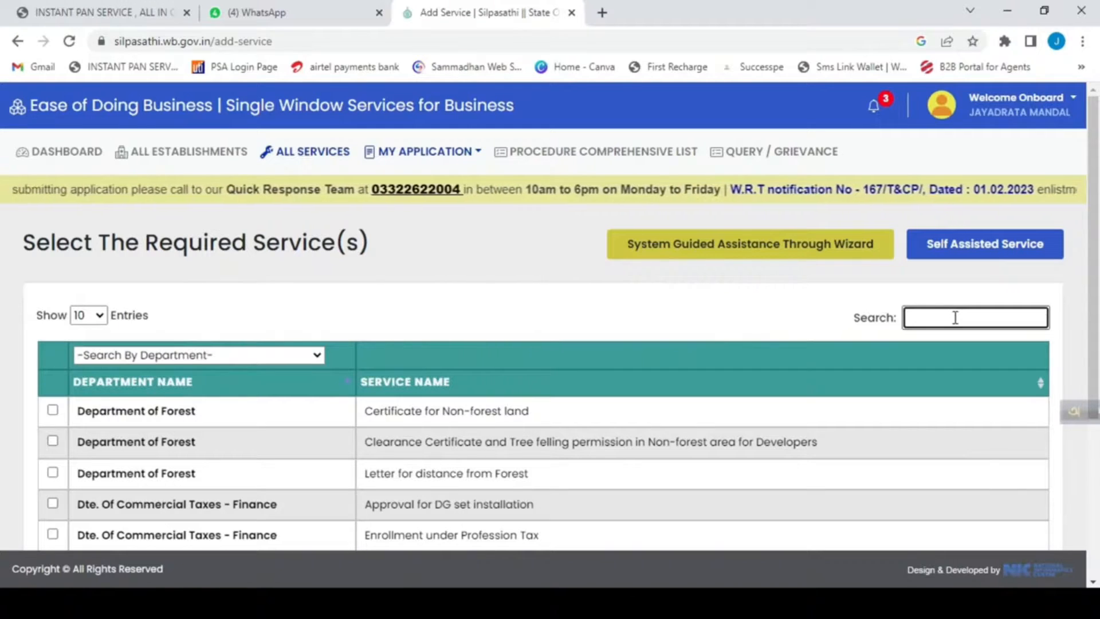
{"action": "type", "text": "t"}
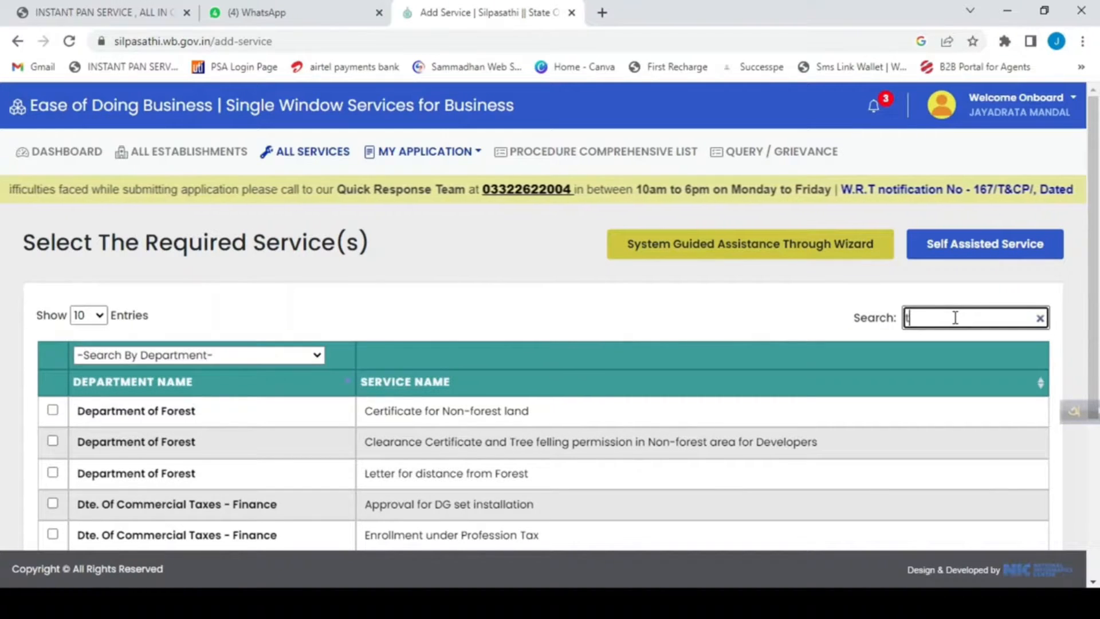
{"action": "type", "text": "rade"}
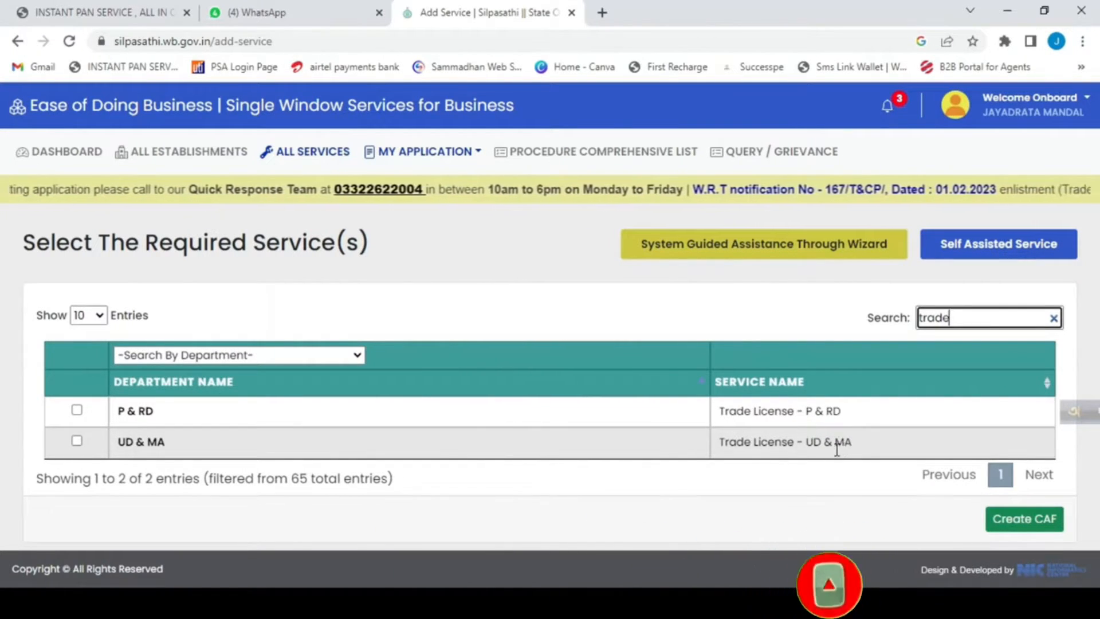
Create a CAF for the Trade License - P & RD service and start its online application.
{"action": "left_click", "coordinate": [76, 410]}
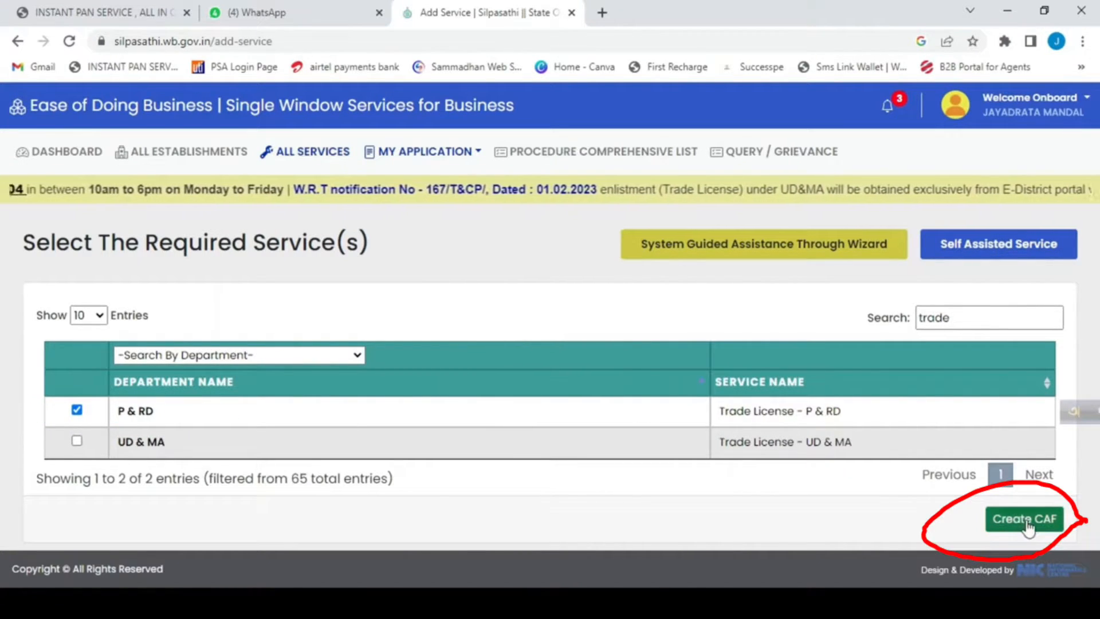
{"action": "left_click", "coordinate": [1002, 528]}
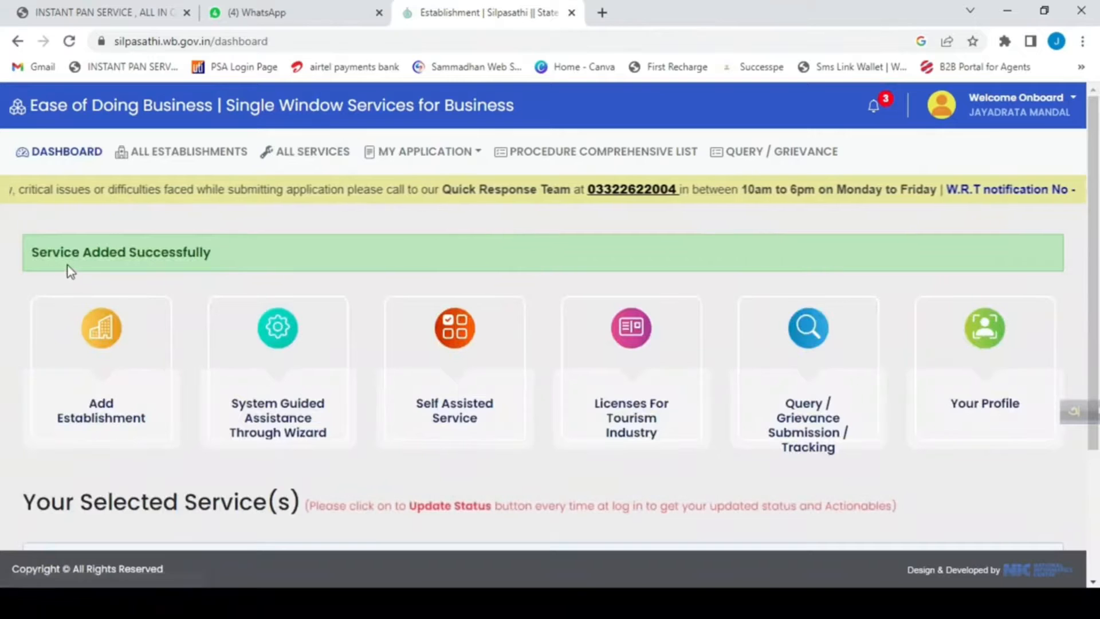
{"action": "scroll", "coordinate": [629, 388], "scroll_direction": "down", "scroll_amount": 3}
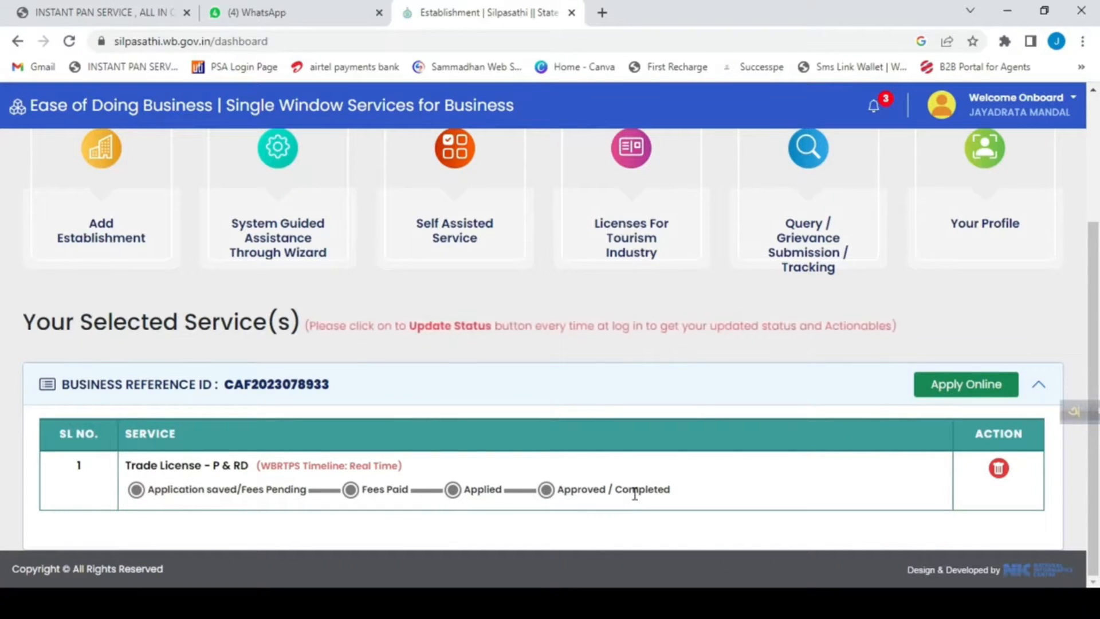
{"action": "left_click", "coordinate": [956, 399]}
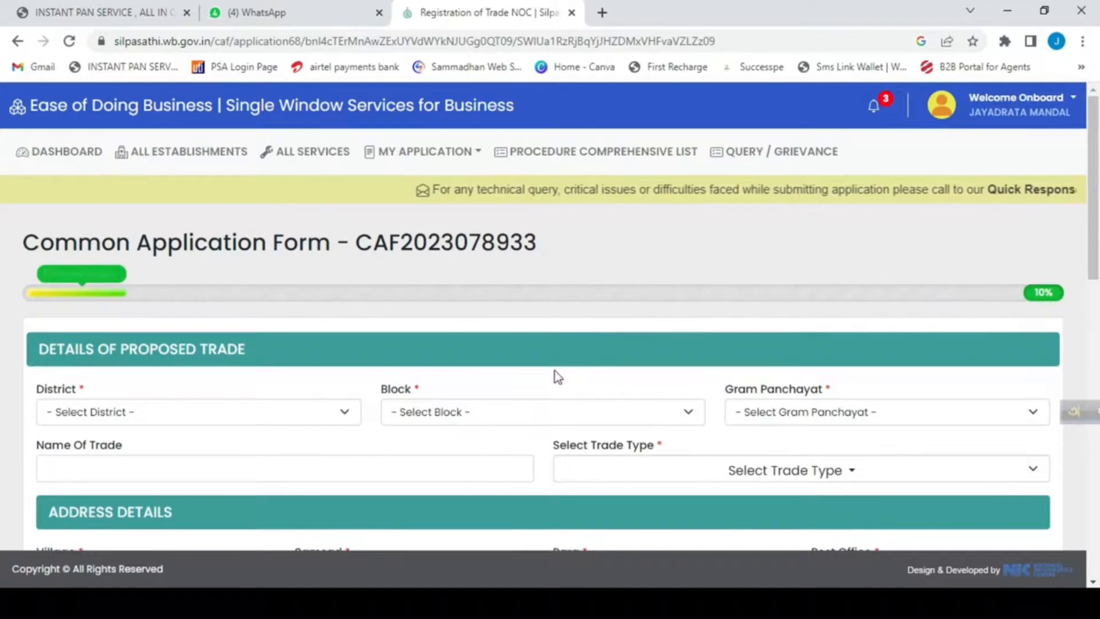
Set the proposed trade's district to SOUTH 24-PARGANAS, block to GOSABA and gram panchayat to KACHUKHALI.
{"action": "scroll", "coordinate": [555, 371], "scroll_direction": "down", "scroll_amount": 6}
{"action": "scroll", "coordinate": [555, 371], "scroll_direction": "down", "scroll_amount": 9}
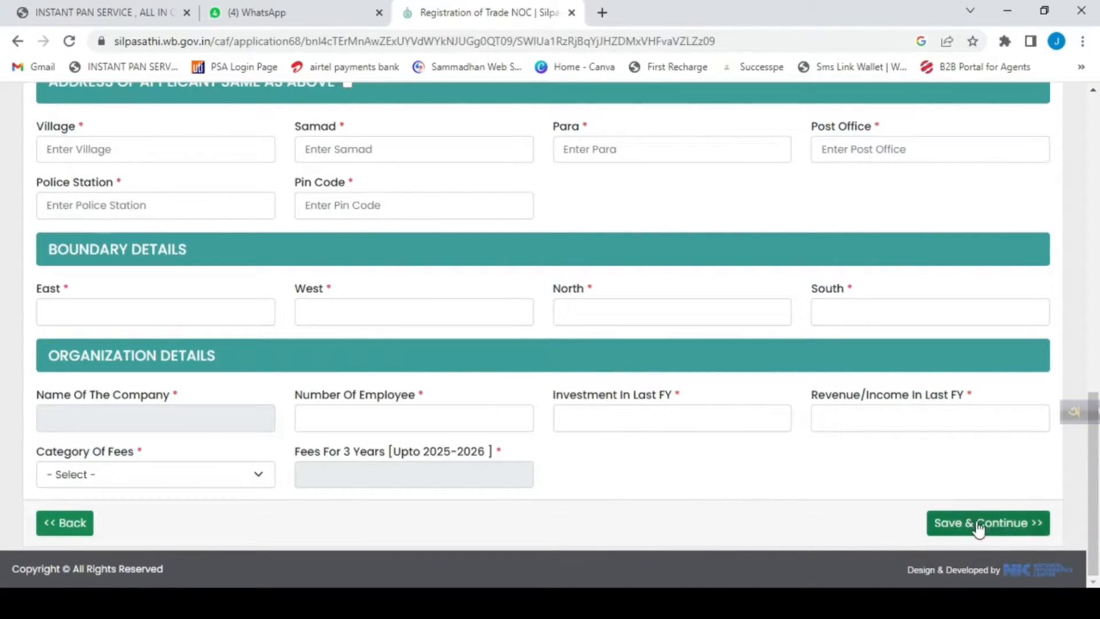
{"action": "scroll", "coordinate": [656, 416], "scroll_direction": "up", "scroll_amount": 15}
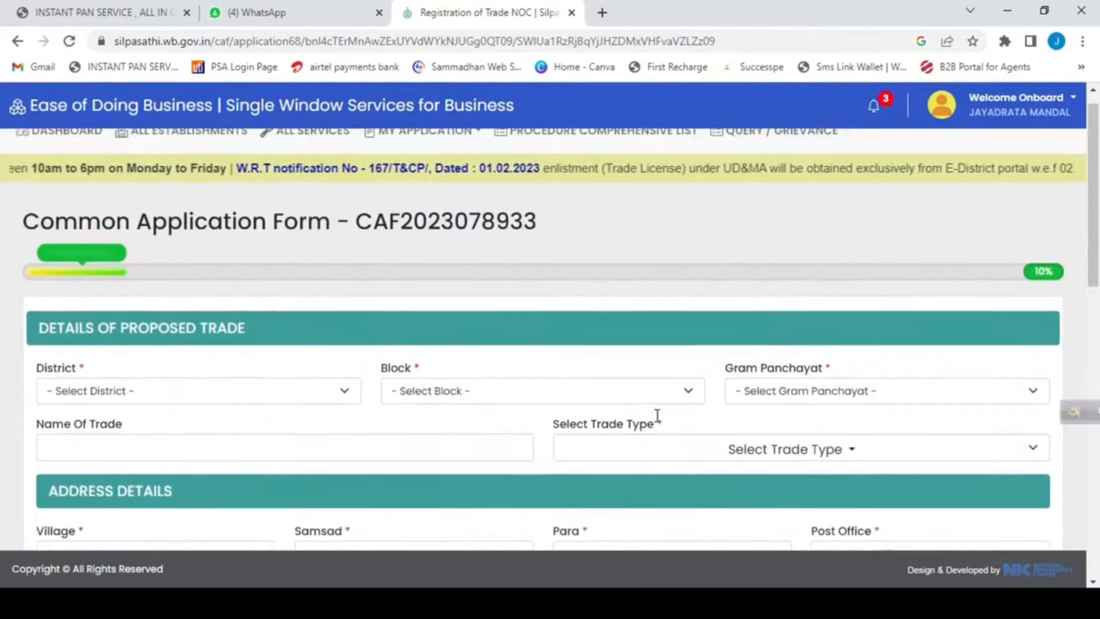
{"action": "scroll", "coordinate": [658, 416], "scroll_direction": "down", "scroll_amount": 3}
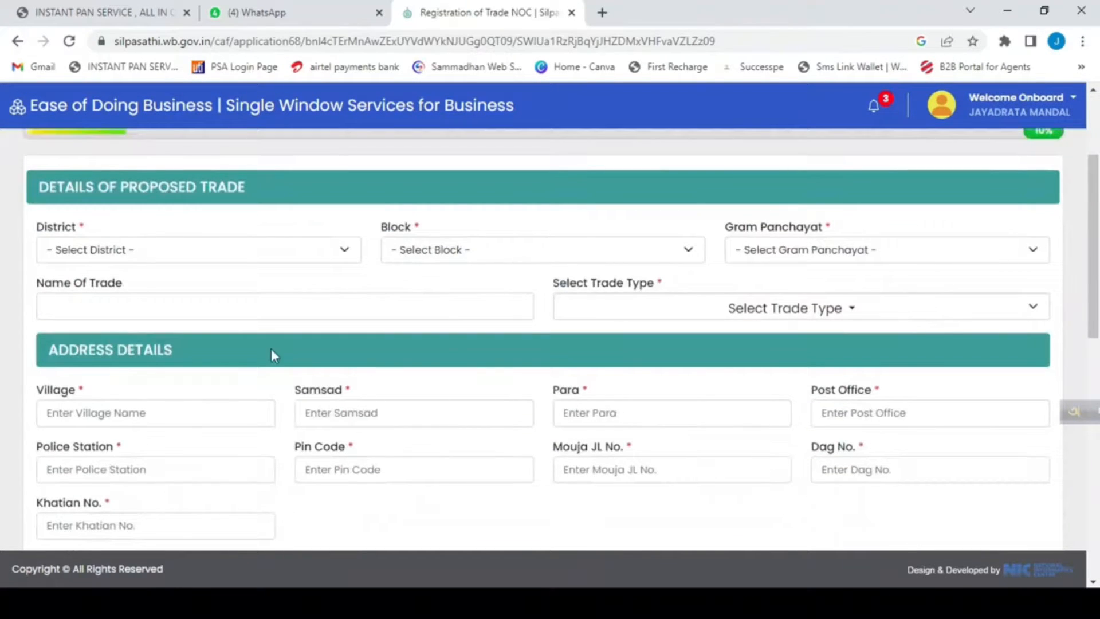
{"action": "left_click", "coordinate": [121, 250]}
{"action": "scroll", "coordinate": [210, 413], "scroll_direction": "down", "scroll_amount": 3}
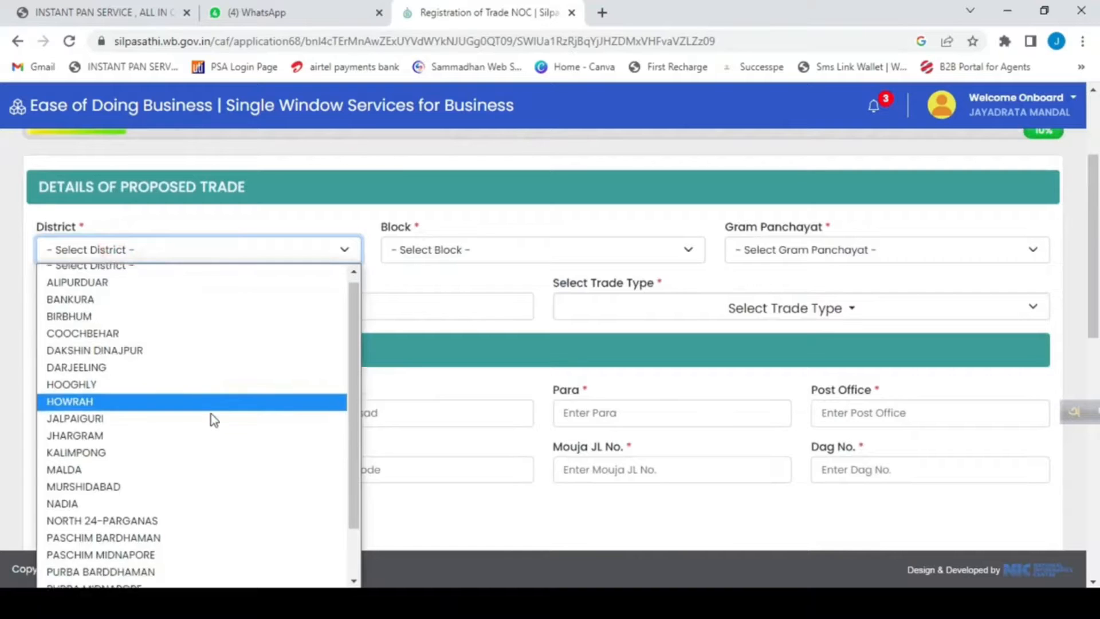
{"action": "left_click", "coordinate": [150, 562]}
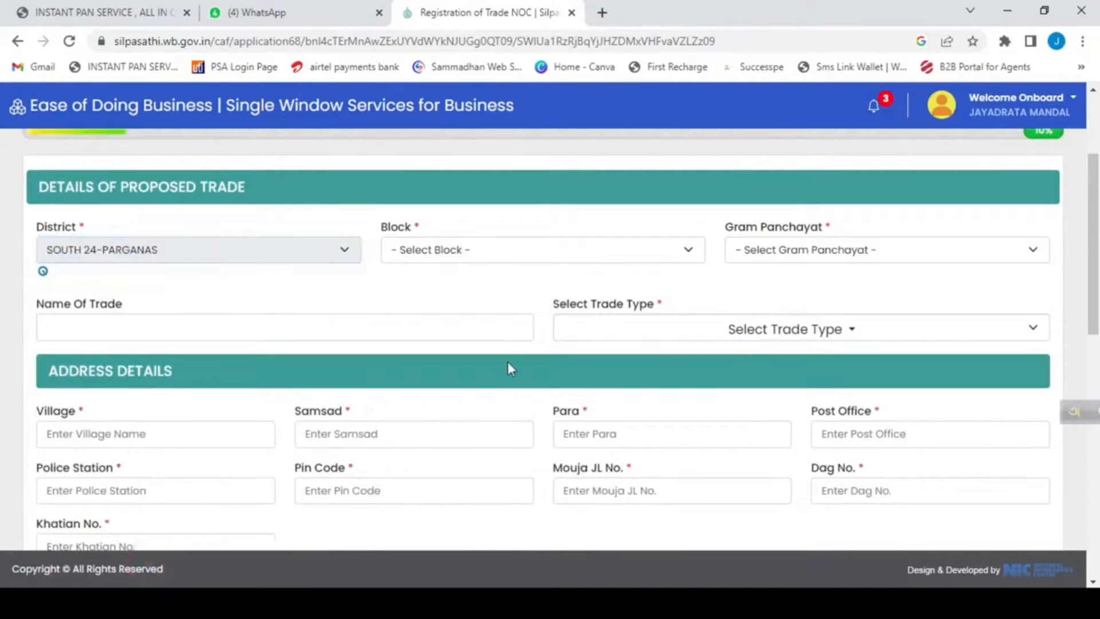
{"action": "left_click", "coordinate": [482, 255]}
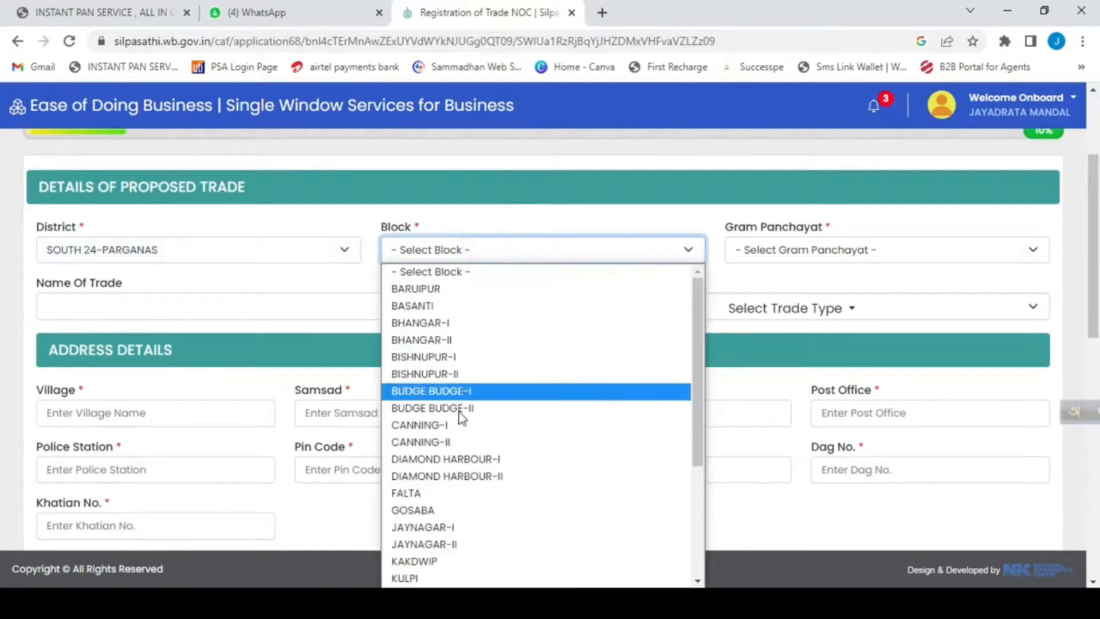
{"action": "left_click", "coordinate": [427, 510]}
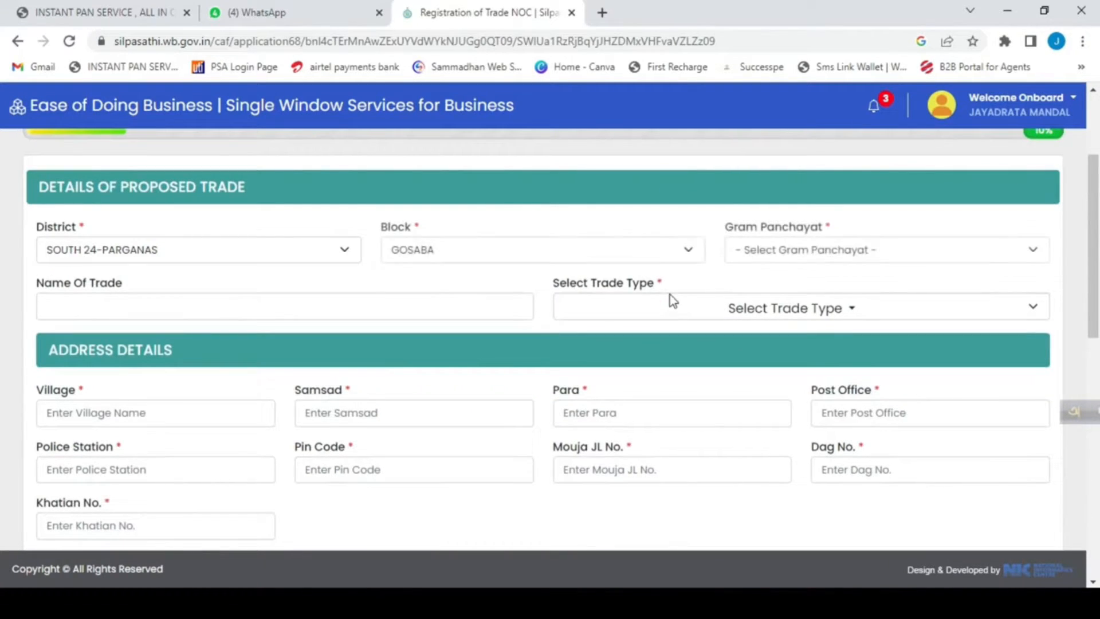
{"action": "left_click", "coordinate": [807, 250]}
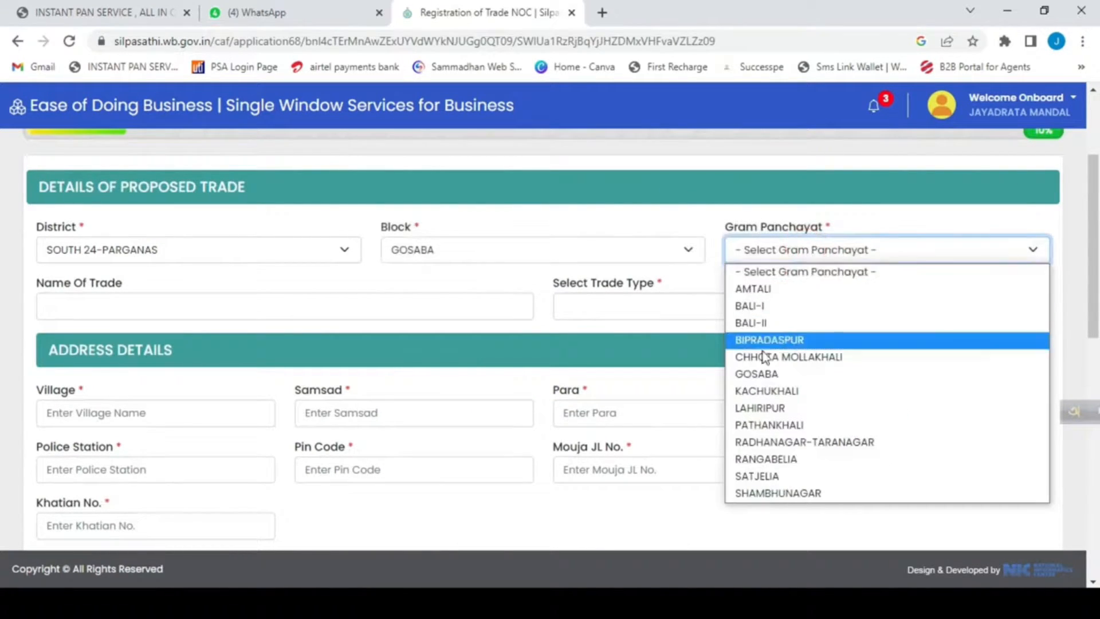
{"action": "left_click", "coordinate": [768, 391]}
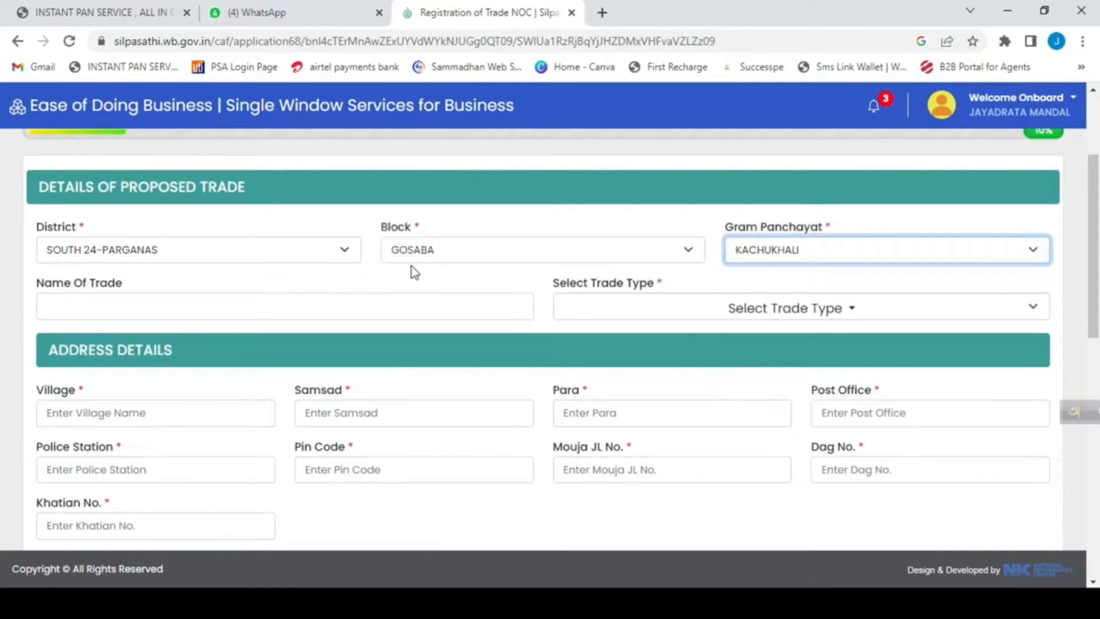
{"action": "left_click", "coordinate": [490, 212]}
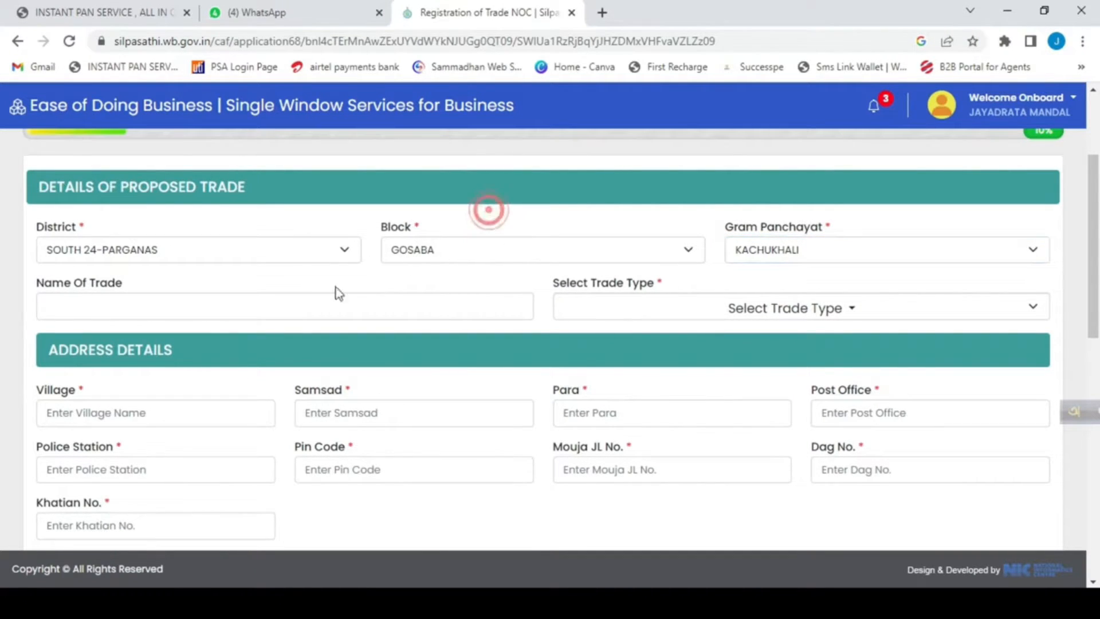
Look through the trade types offered for the proposed trade without choosing one.
{"action": "left_click", "coordinate": [83, 303]}
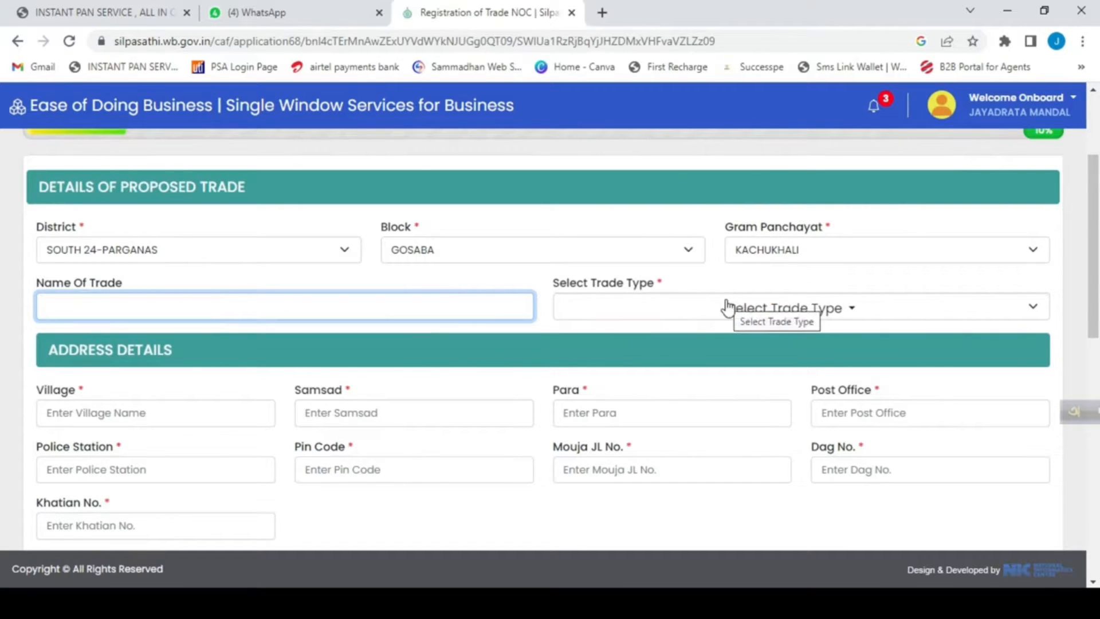
{"action": "left_click", "coordinate": [824, 314]}
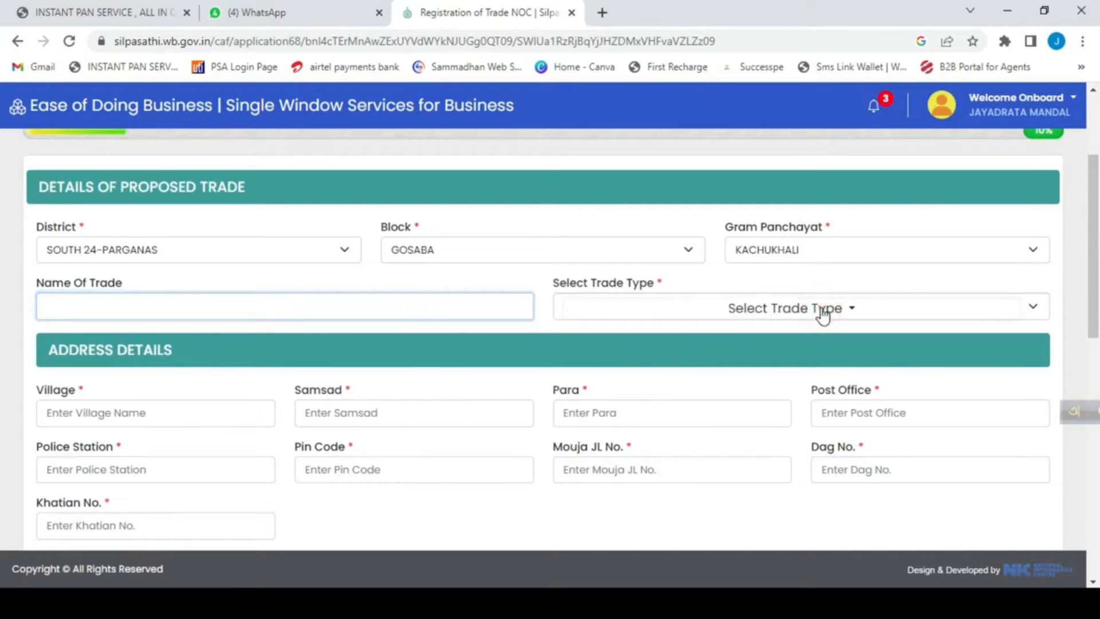
{"action": "scroll", "coordinate": [719, 487], "scroll_direction": "down", "scroll_amount": 2}
{"action": "scroll", "coordinate": [719, 488], "scroll_direction": "down", "scroll_amount": 15}
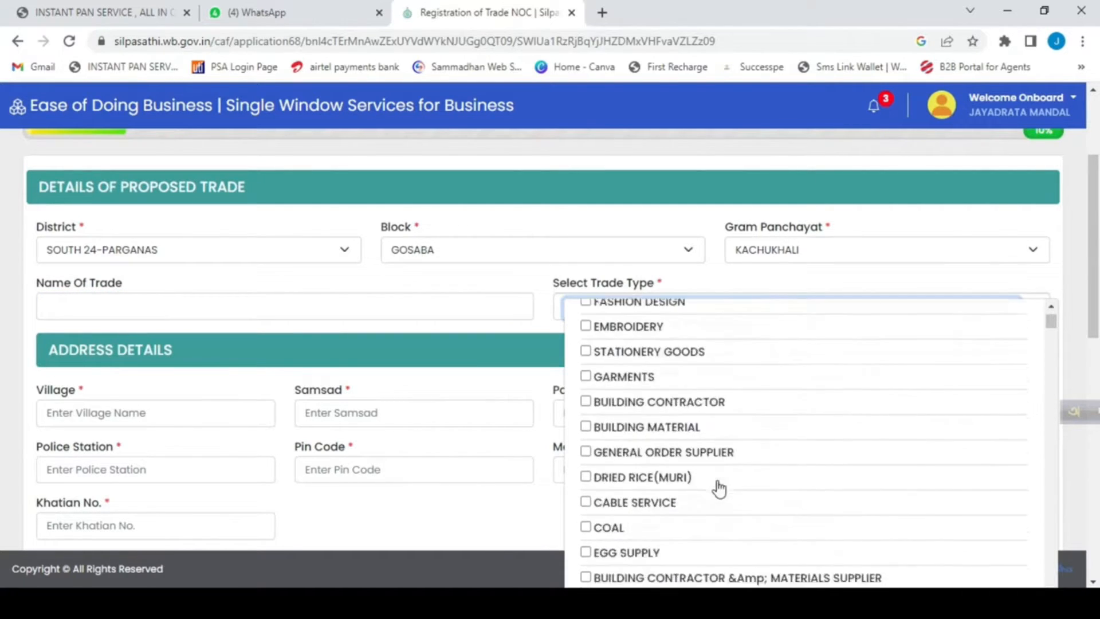
{"action": "scroll", "coordinate": [720, 485], "scroll_direction": "down", "scroll_amount": 9}
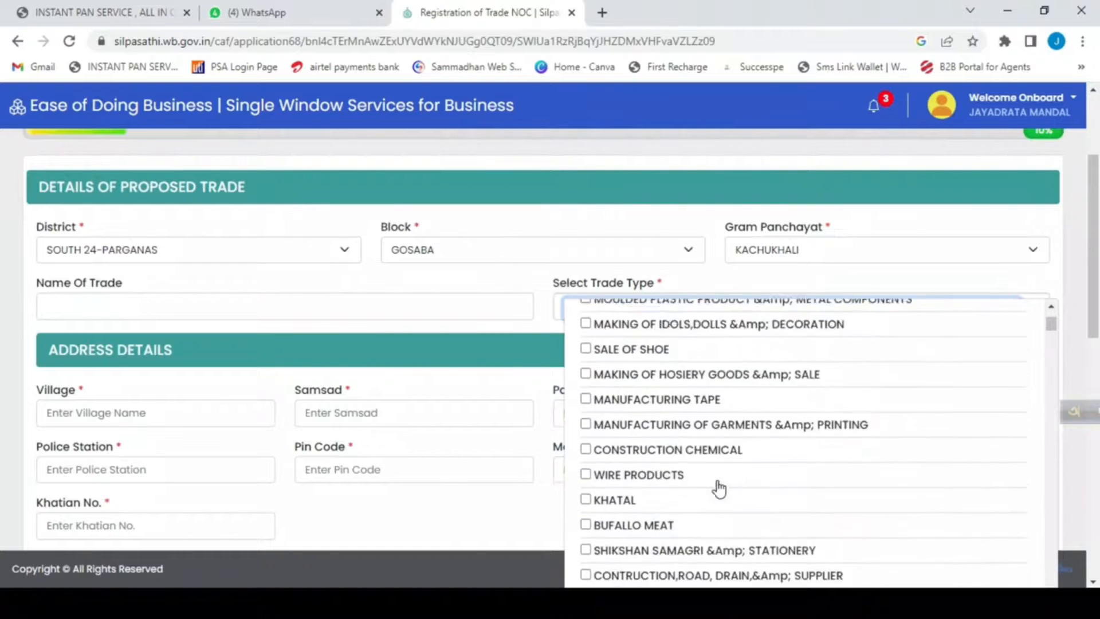
{"action": "left_click", "coordinate": [626, 198]}
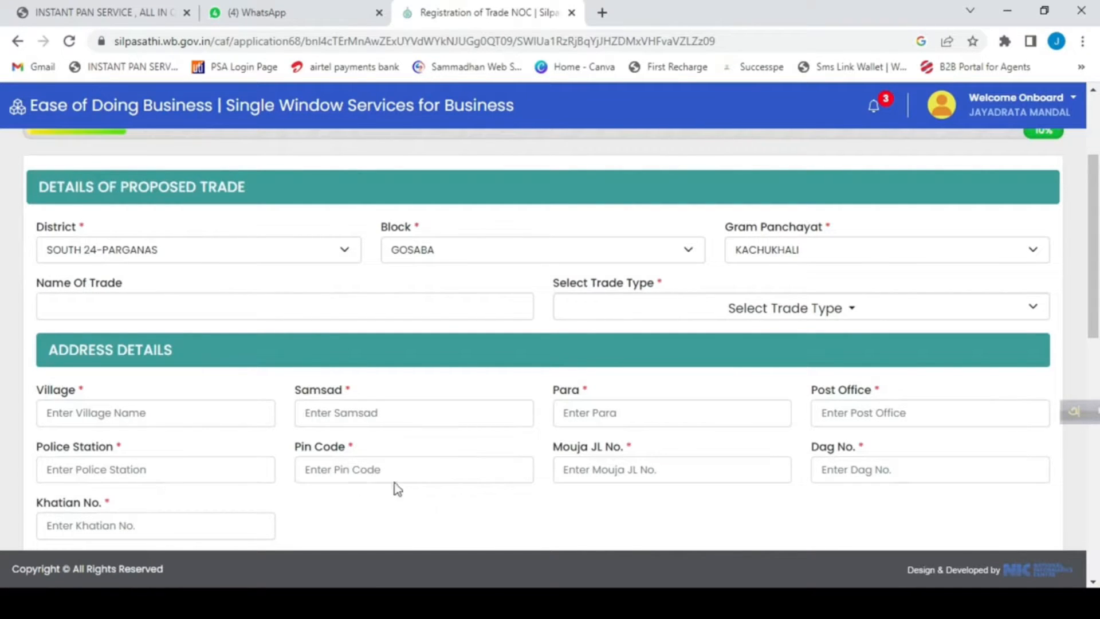
Choose AADHAR as the applicant's identity proof in the applicant details.
{"action": "scroll", "coordinate": [593, 451], "scroll_direction": "down", "scroll_amount": 2}
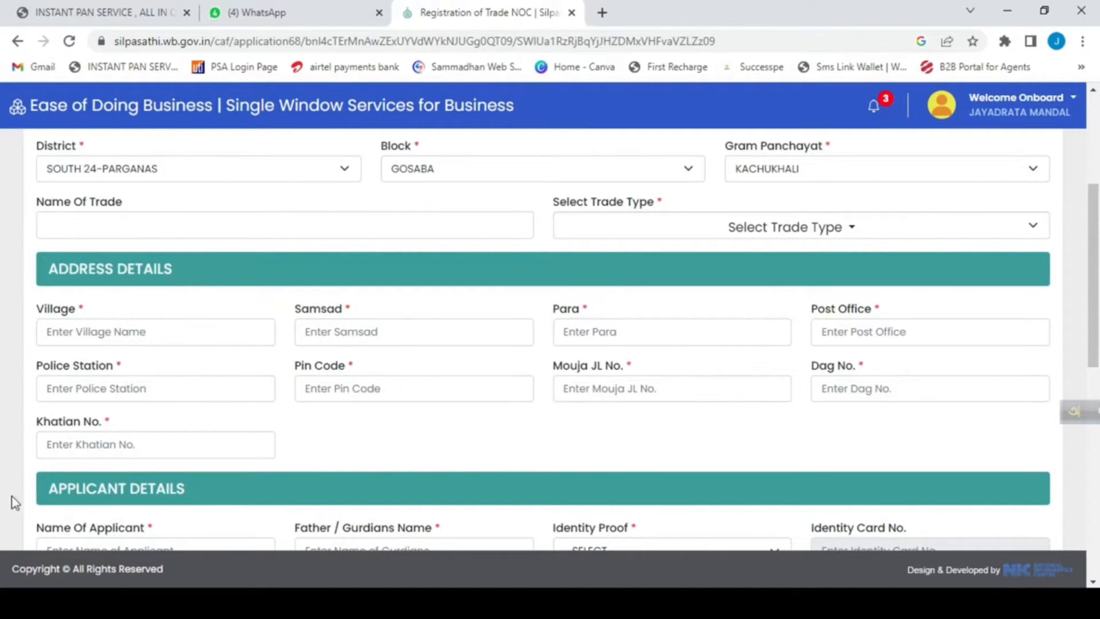
{"action": "scroll", "coordinate": [234, 457], "scroll_direction": "down", "scroll_amount": 3}
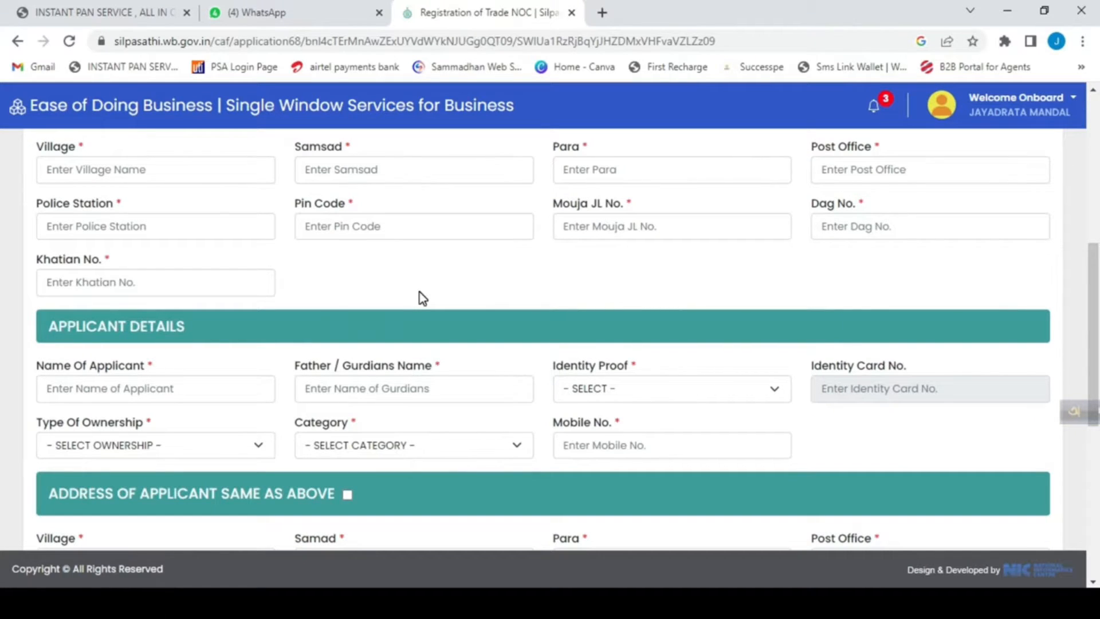
{"action": "left_click", "coordinate": [93, 392]}
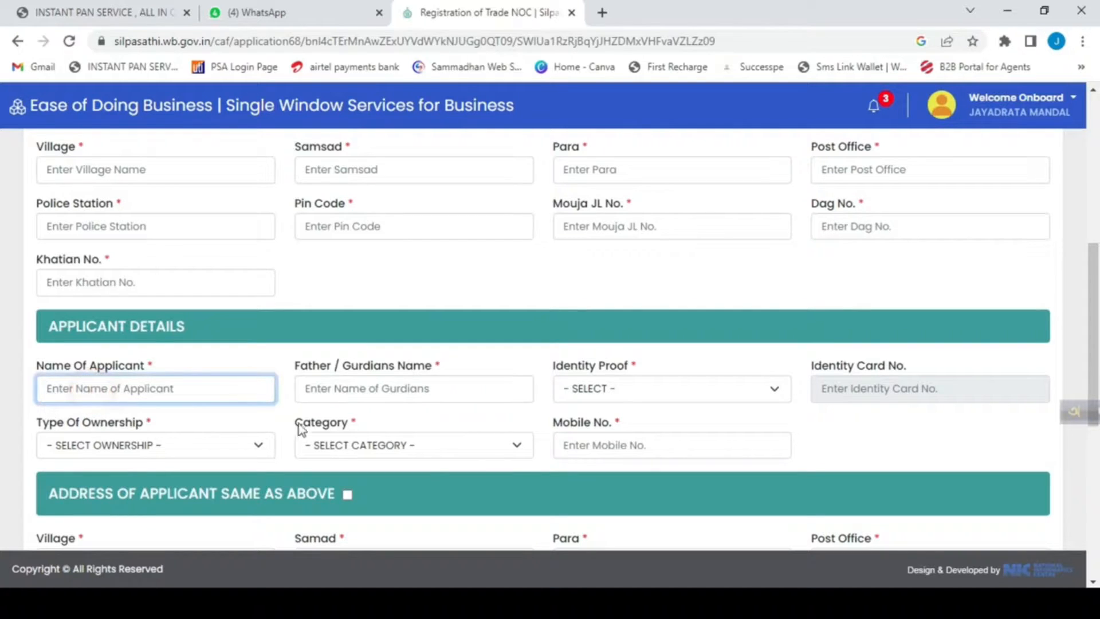
{"action": "left_click", "coordinate": [692, 389]}
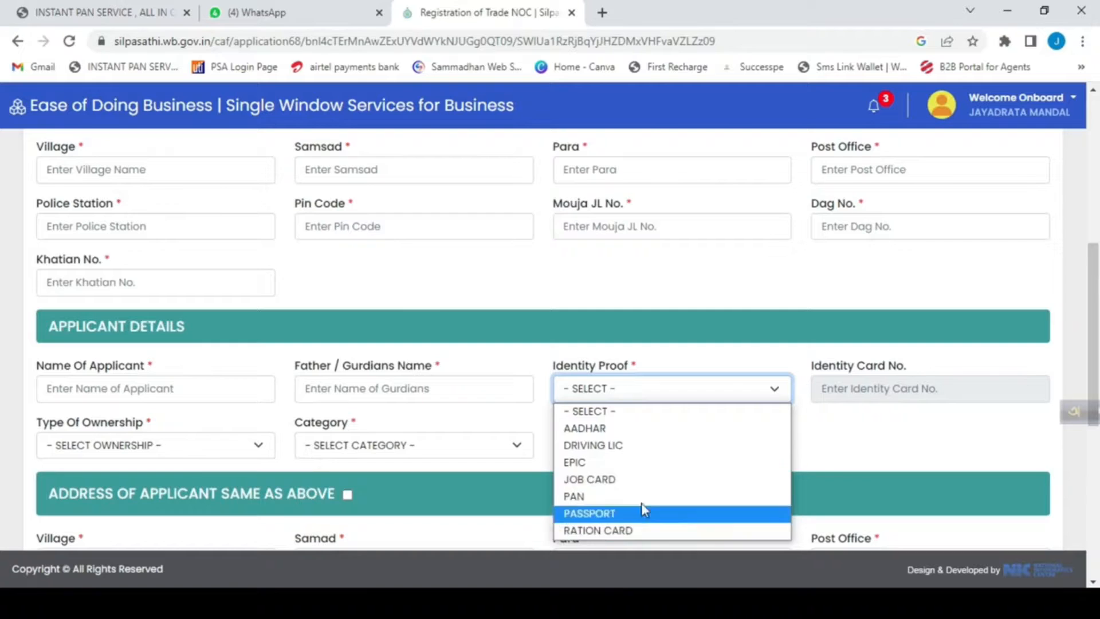
{"action": "left_click", "coordinate": [635, 428]}
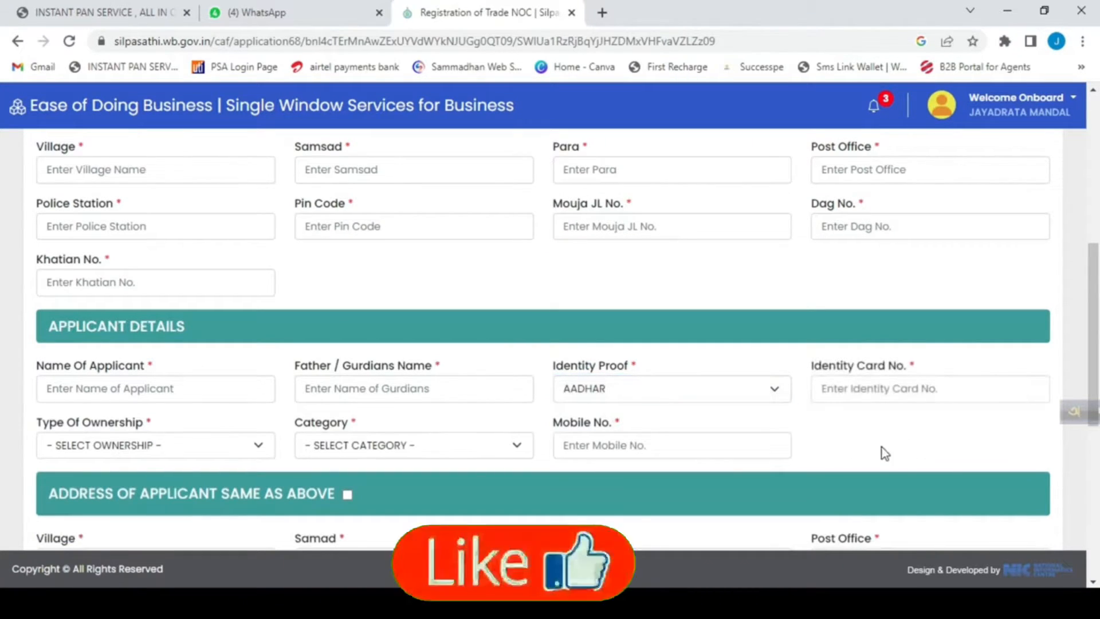
{"action": "left_click", "coordinate": [888, 392]}
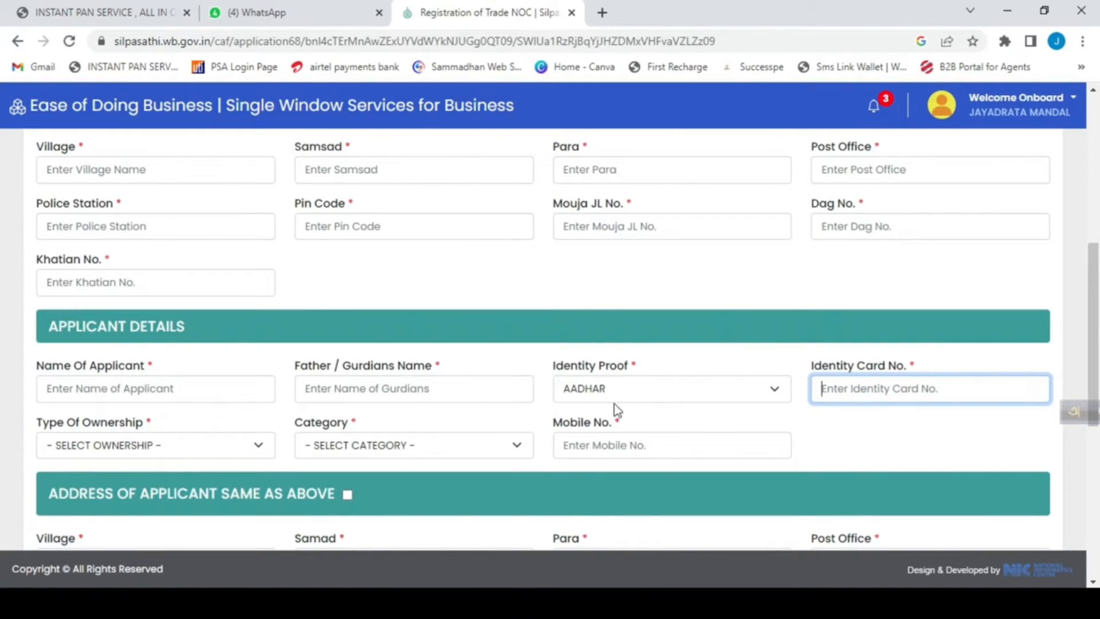
{"action": "left_click", "coordinate": [876, 427]}
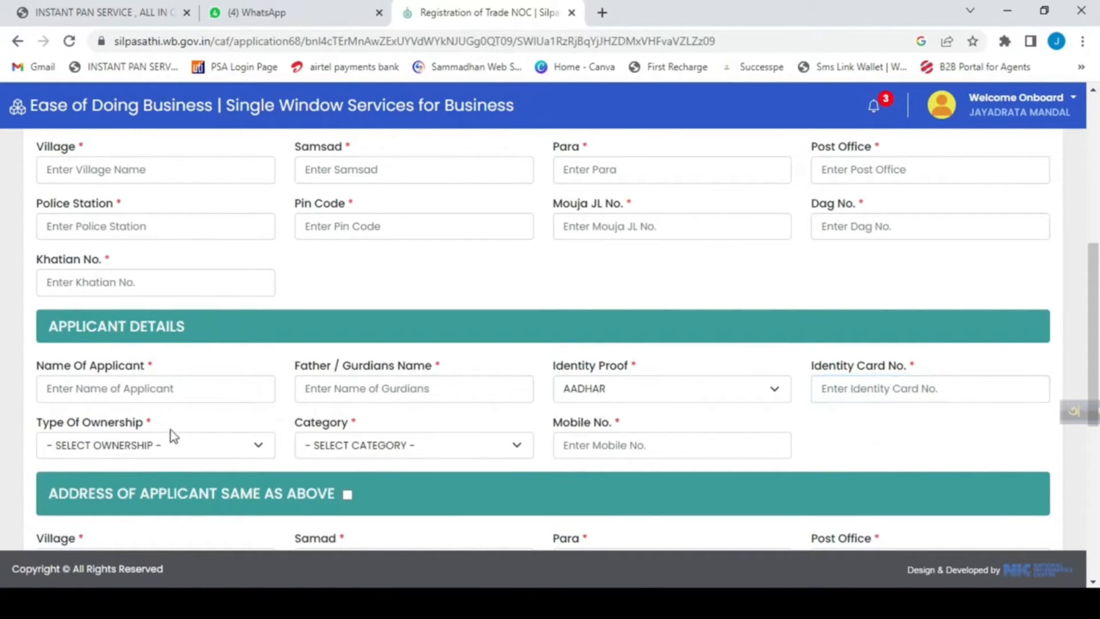
View the ownership types and set the applicant's category to GP CITIZEN.
{"action": "left_click", "coordinate": [197, 445]}
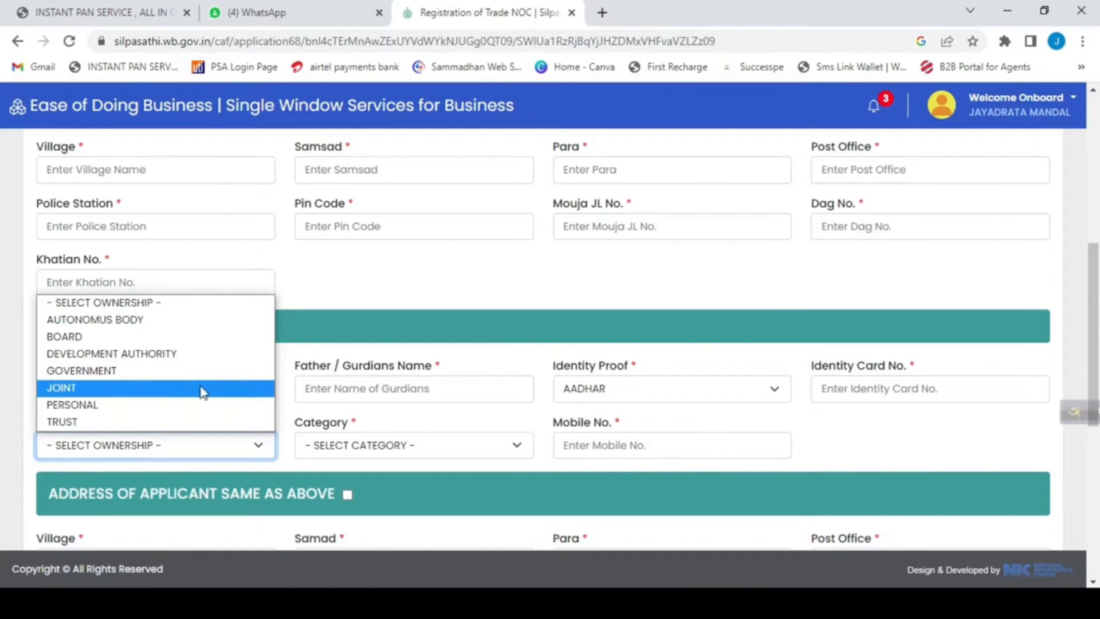
{"action": "left_click", "coordinate": [558, 242]}
{"action": "left_click", "coordinate": [387, 445]}
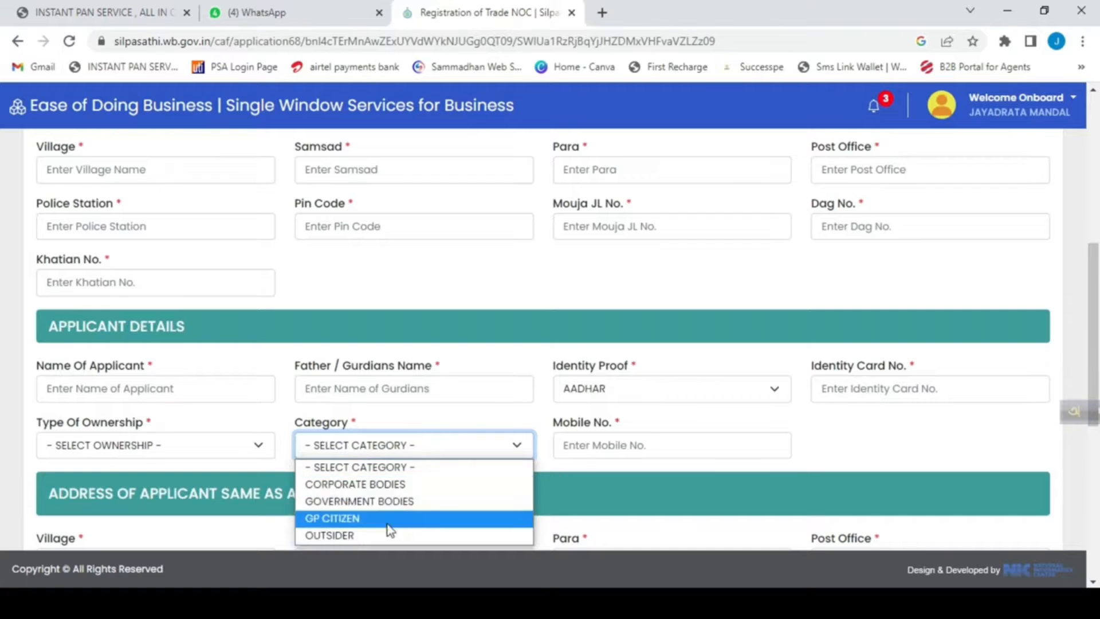
{"action": "left_click", "coordinate": [342, 519]}
{"action": "left_click", "coordinate": [601, 446]}
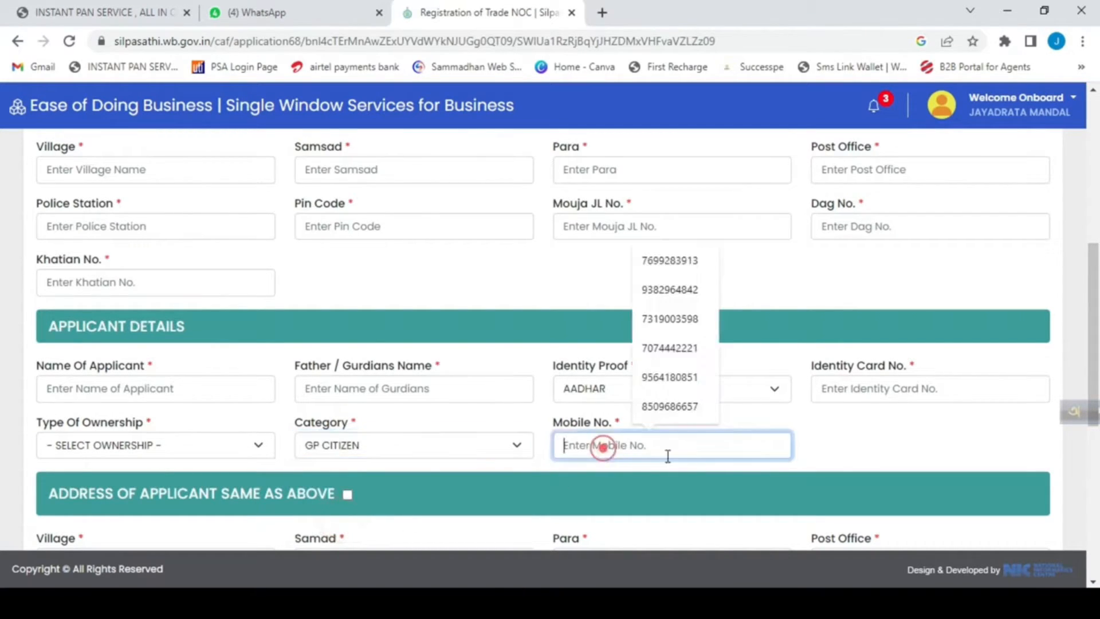
Look through the address, applicant and boundary details the form asks for.
{"action": "left_click", "coordinate": [936, 467]}
{"action": "scroll", "coordinate": [681, 459], "scroll_direction": "down", "scroll_amount": 2}
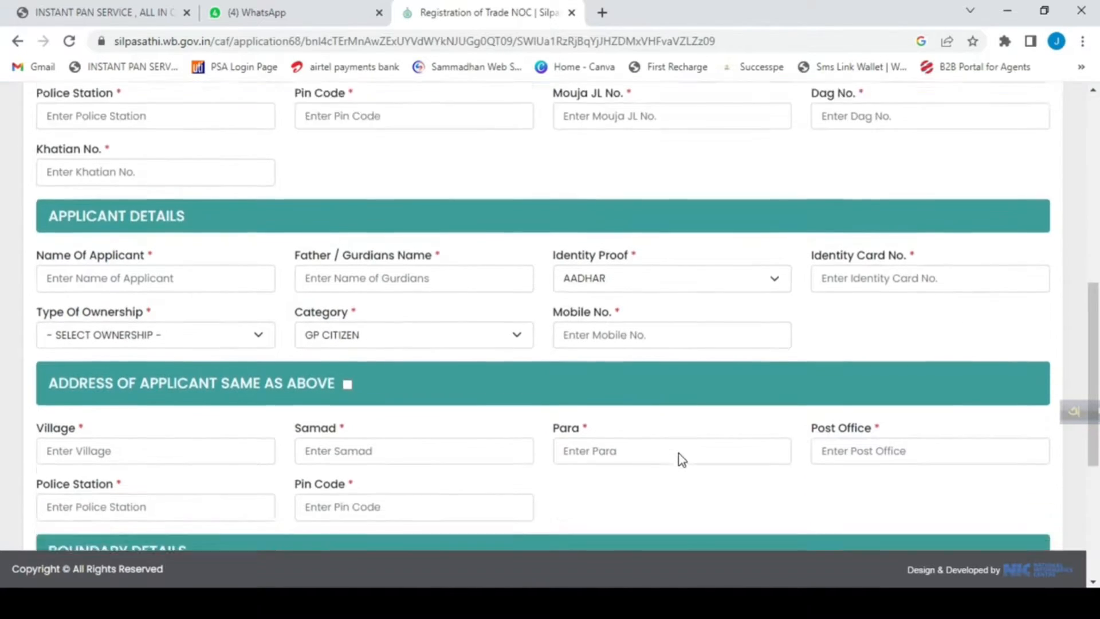
{"action": "scroll", "coordinate": [681, 459], "scroll_direction": "down", "scroll_amount": 1}
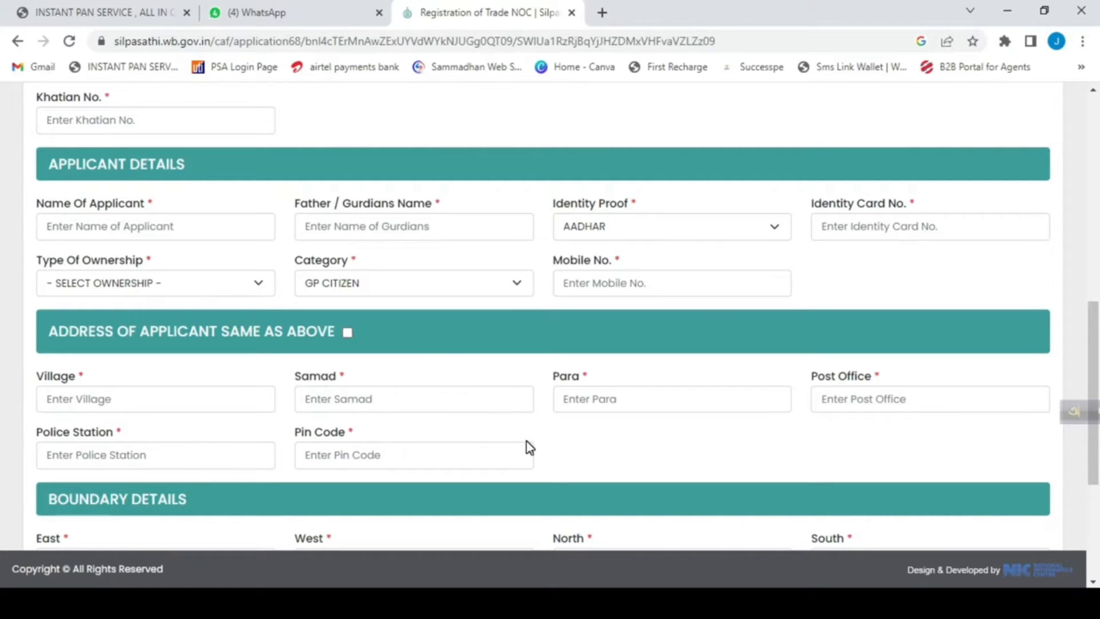
{"action": "scroll", "coordinate": [528, 441], "scroll_direction": "up", "scroll_amount": 5}
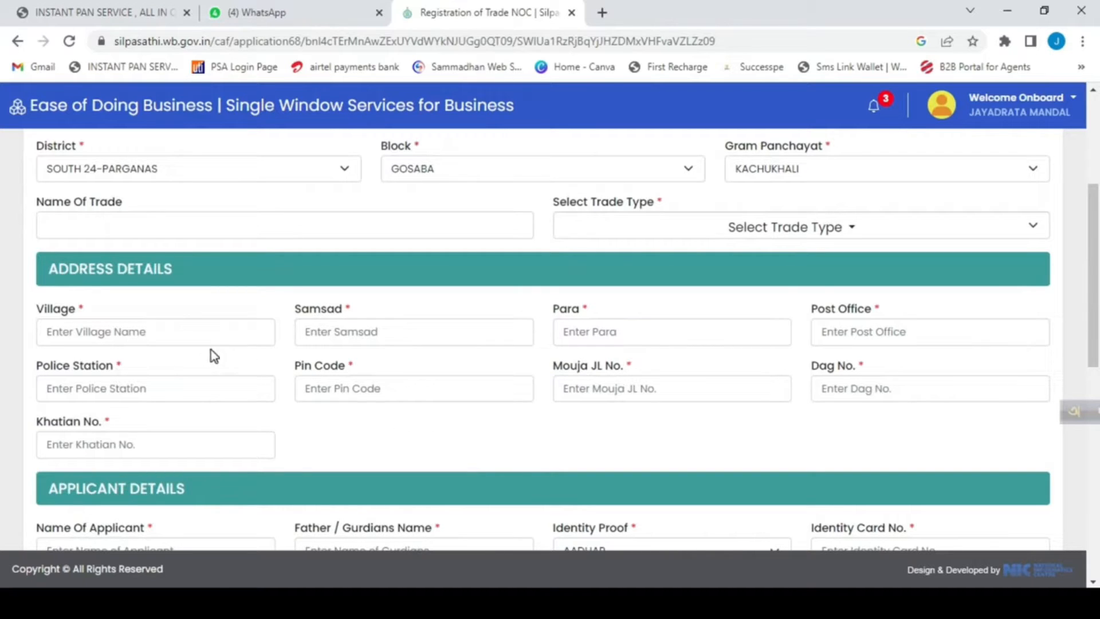
{"action": "scroll", "coordinate": [310, 344], "scroll_direction": "down", "scroll_amount": 5}
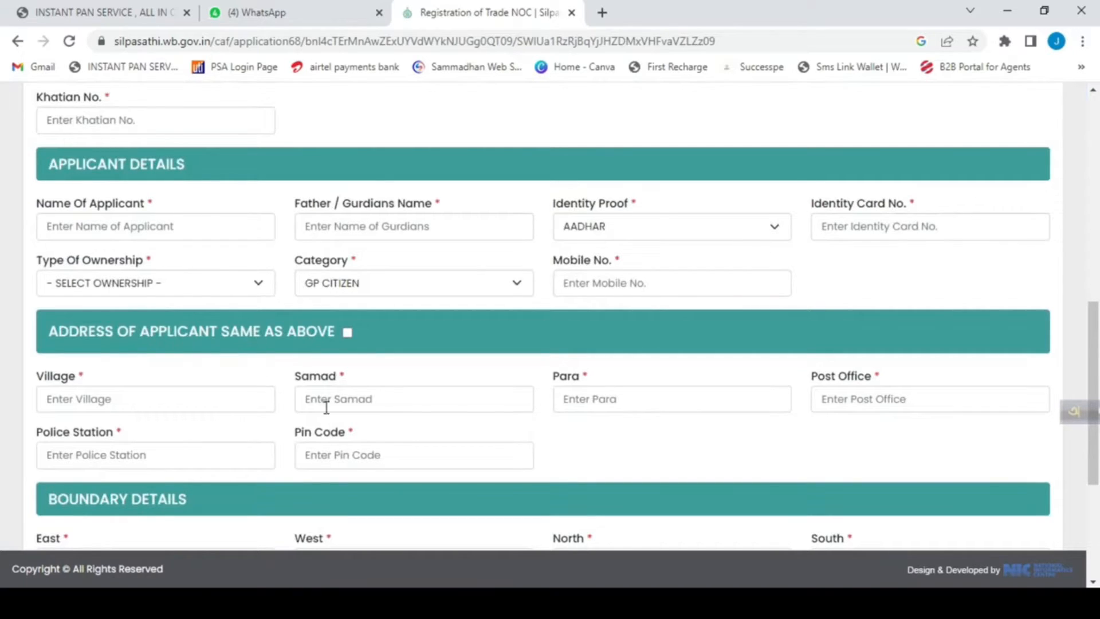
{"action": "scroll", "coordinate": [349, 367], "scroll_direction": "up", "scroll_amount": 4}
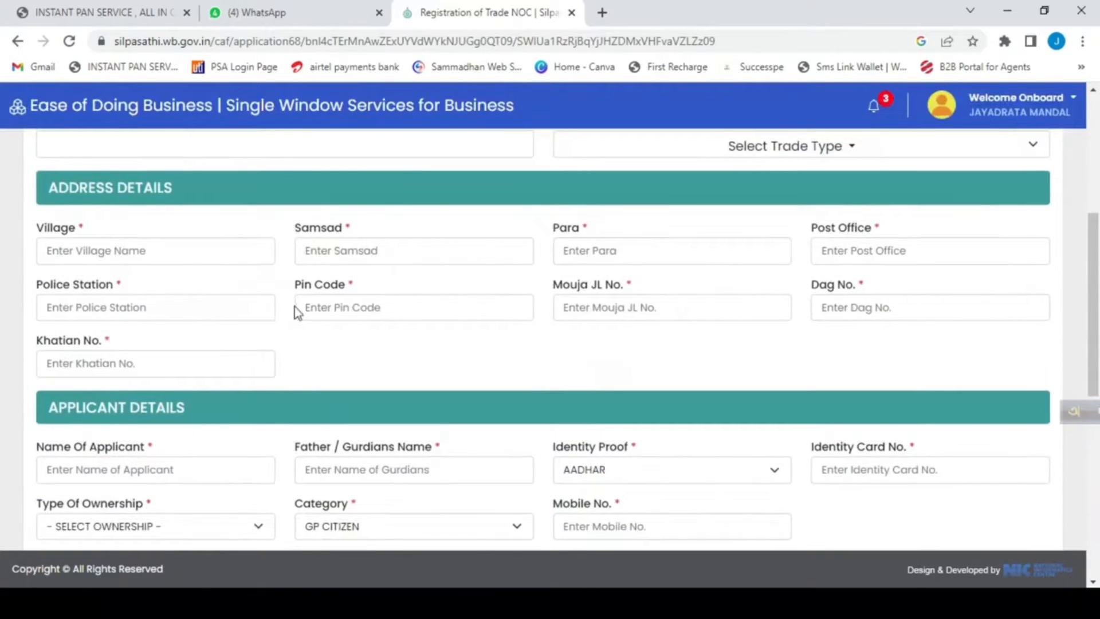
{"action": "scroll", "coordinate": [333, 304], "scroll_direction": "down", "scroll_amount": 5}
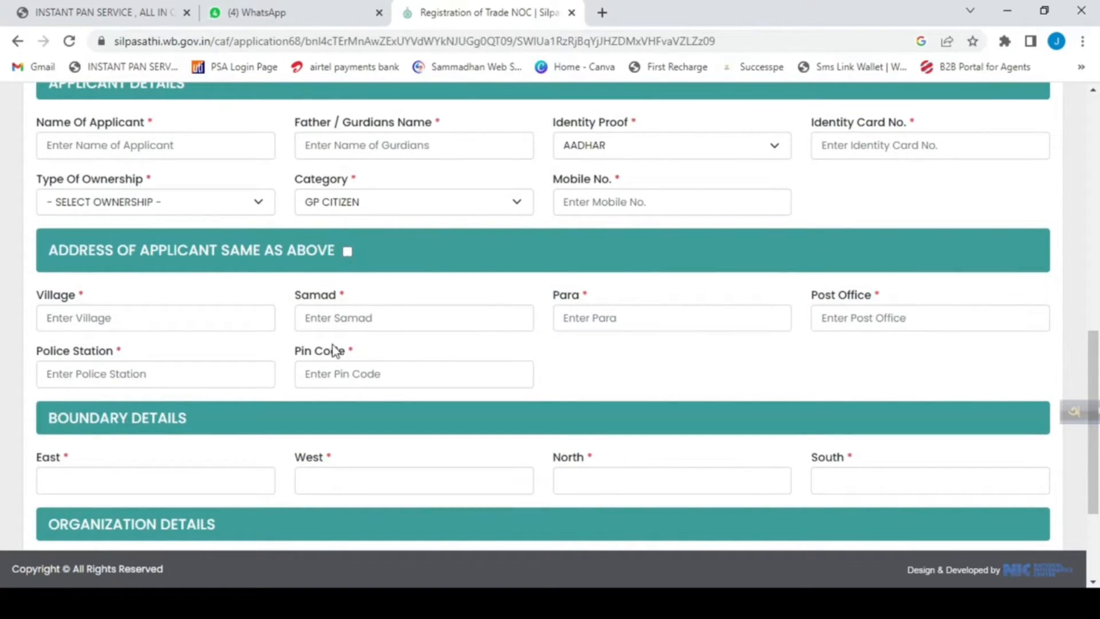
{"action": "scroll", "coordinate": [264, 364], "scroll_direction": "down", "scroll_amount": 1}
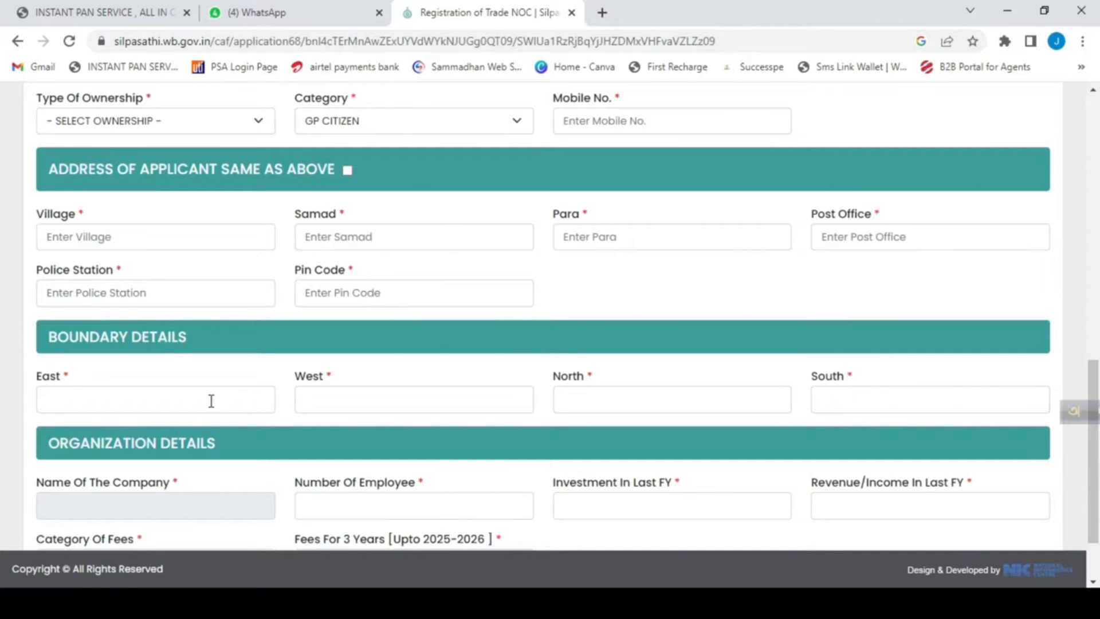
{"action": "left_click", "coordinate": [198, 395]}
{"action": "left_click", "coordinate": [683, 301]}
Set the number of employees to 1 in the organization details.
{"action": "scroll", "coordinate": [630, 321], "scroll_direction": "down", "scroll_amount": 2}
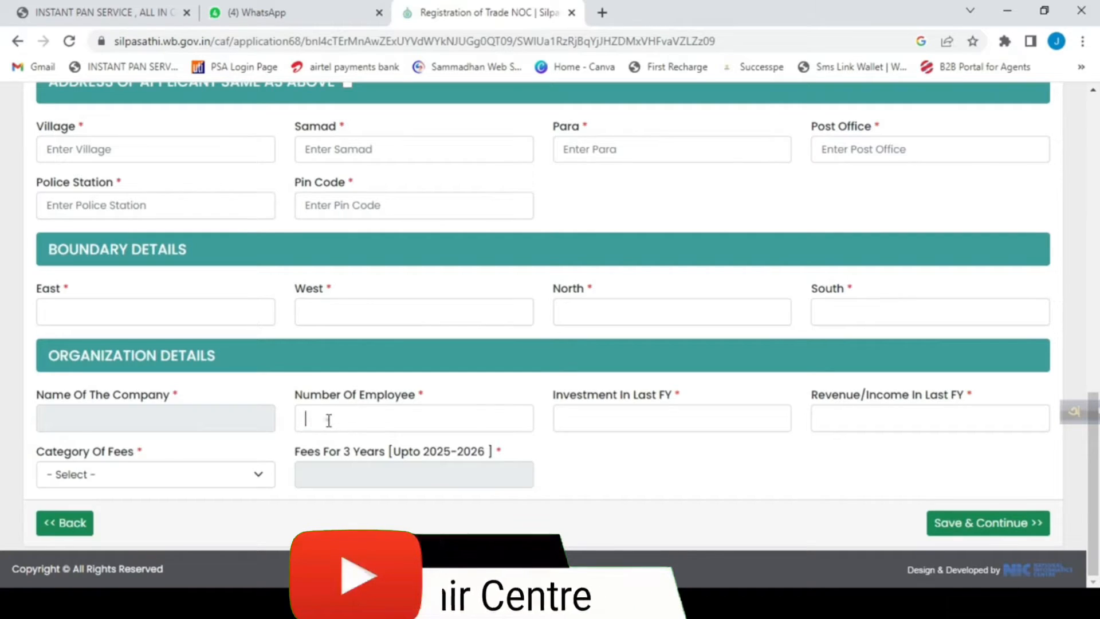
{"action": "left_click", "coordinate": [349, 423]}
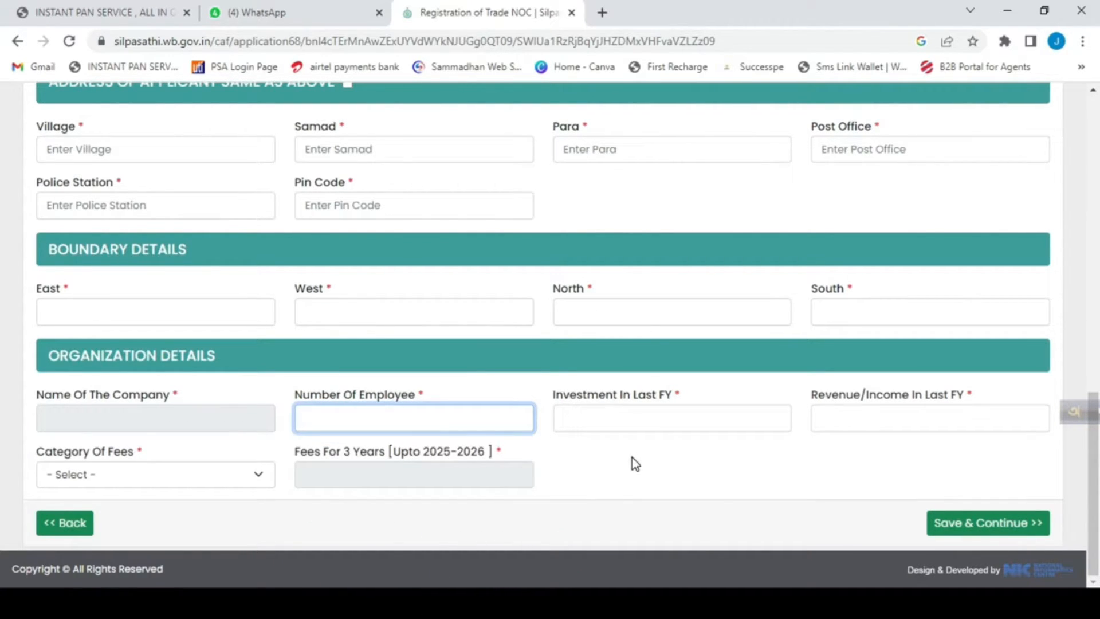
{"action": "type", "text": "1"}
{"action": "left_click", "coordinate": [631, 419]}
{"action": "left_click", "coordinate": [693, 482]}
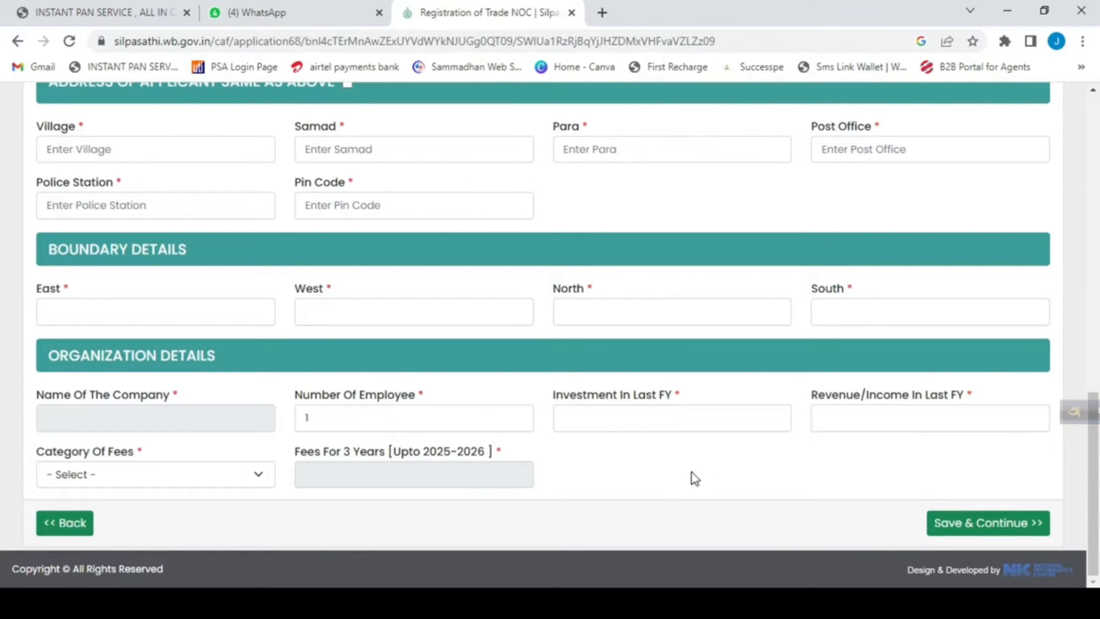
View the investment and revenue fields for the last FY and the fee categories offered, without choosing one.
{"action": "left_click", "coordinate": [648, 418]}
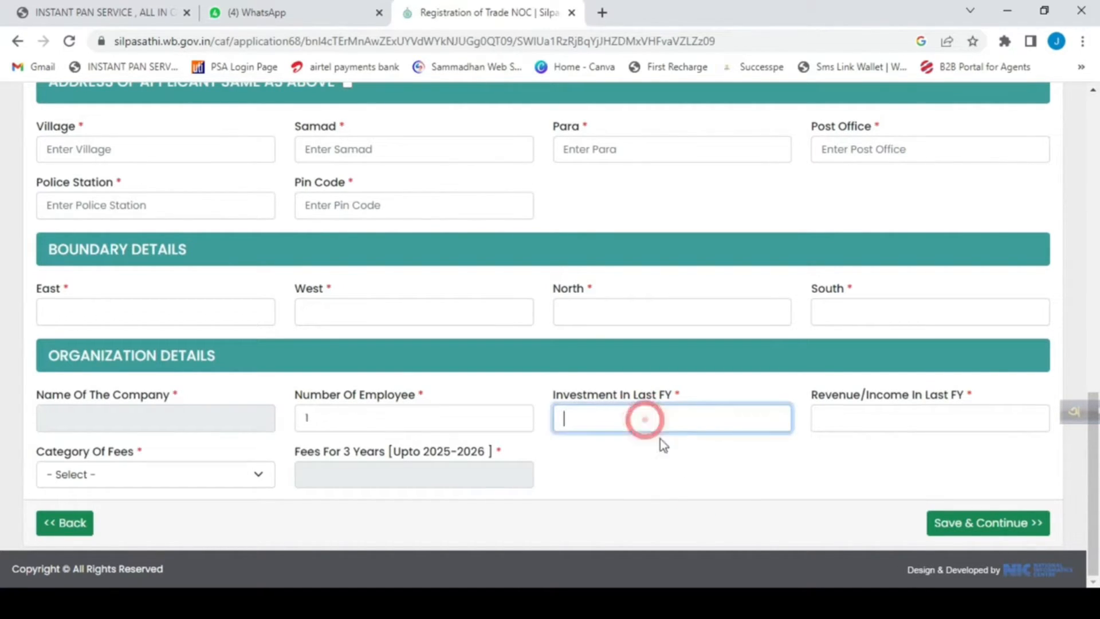
{"action": "left_click", "coordinate": [791, 483]}
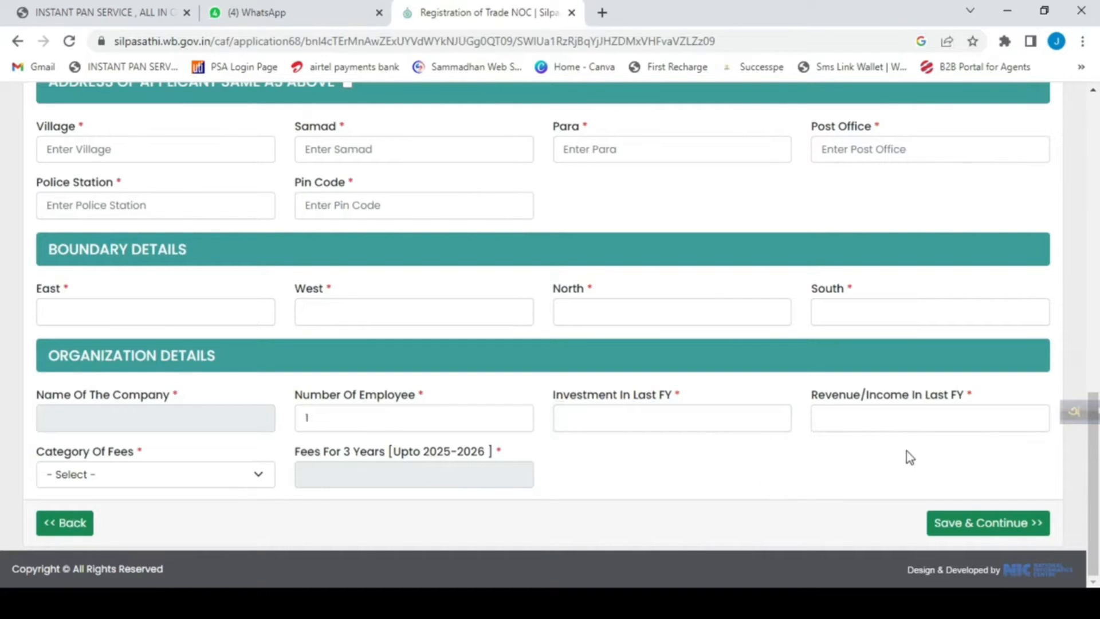
{"action": "left_click", "coordinate": [960, 418]}
{"action": "left_click", "coordinate": [828, 478]}
{"action": "left_click", "coordinate": [203, 486]}
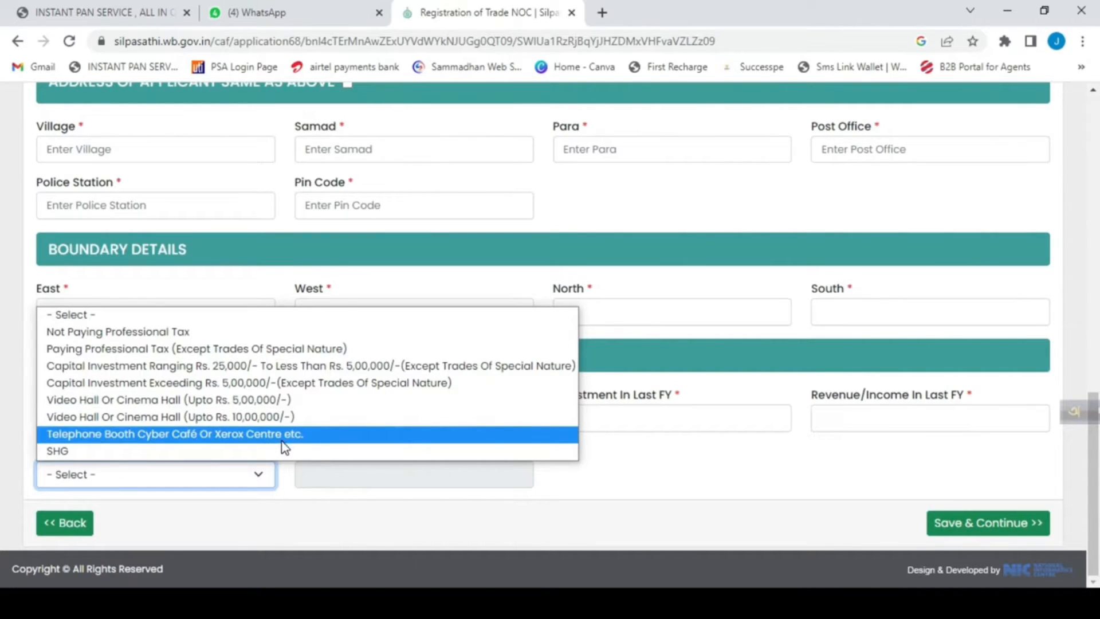
{"action": "left_click", "coordinate": [726, 486]}
Review the trade, address, applicant, boundary and organization details, including the options for the category of fees.
{"action": "scroll", "coordinate": [463, 324], "scroll_direction": "up", "scroll_amount": 15}
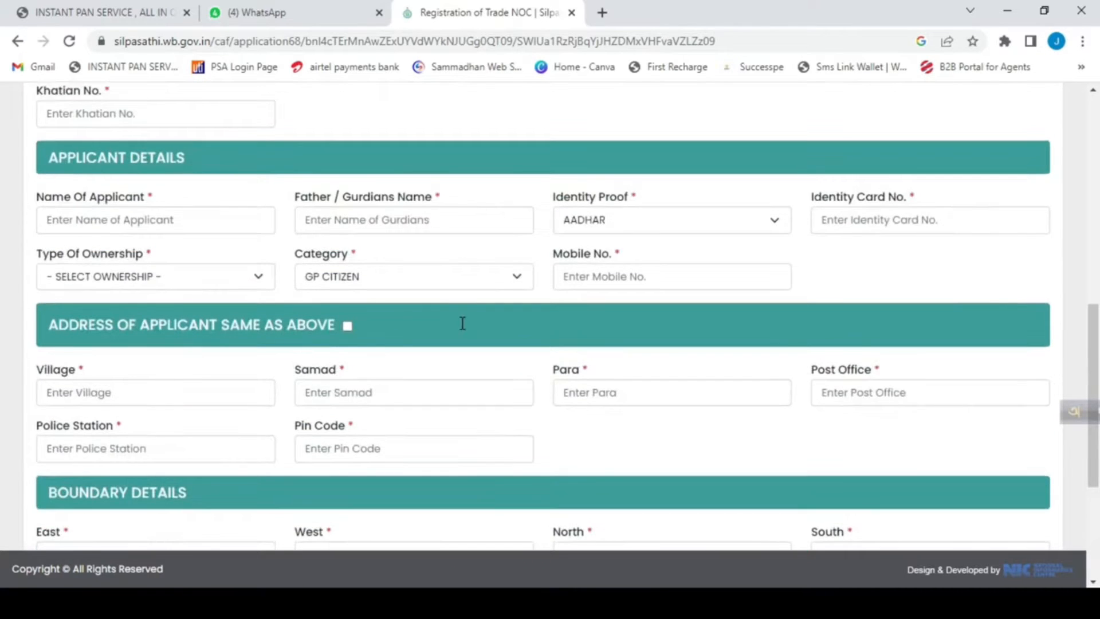
{"action": "scroll", "coordinate": [462, 324], "scroll_direction": "down", "scroll_amount": 4}
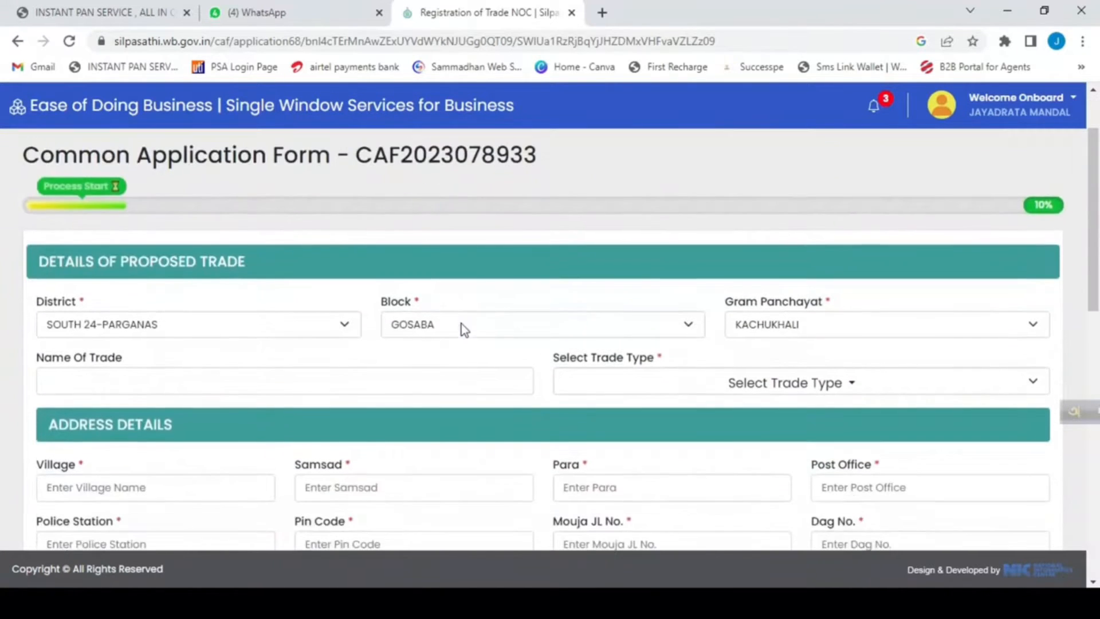
{"action": "scroll", "coordinate": [468, 324], "scroll_direction": "up", "scroll_amount": 1}
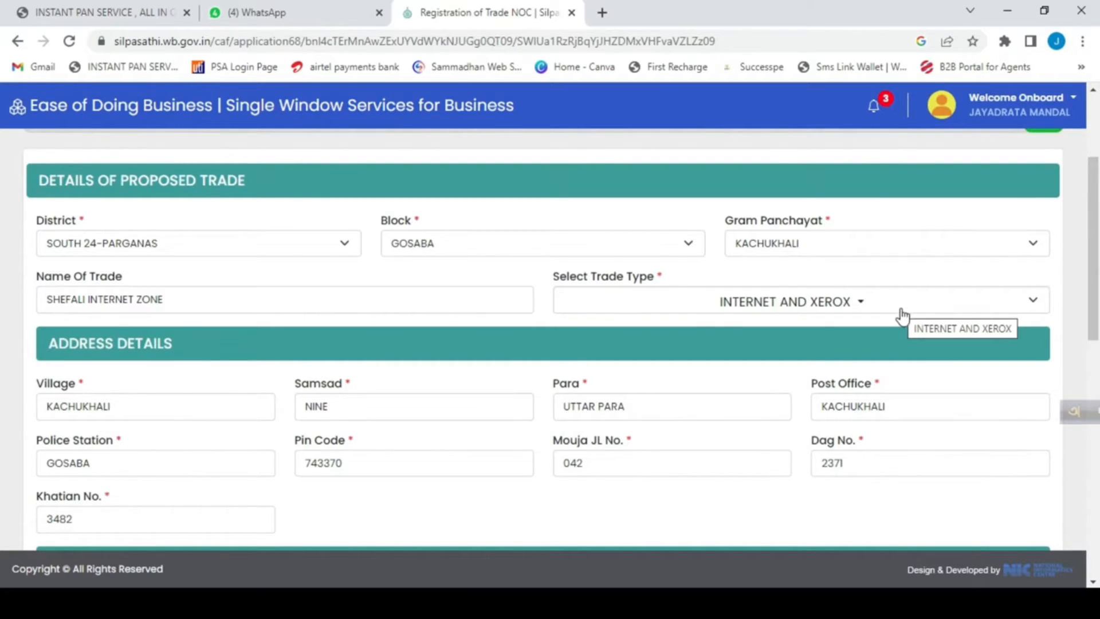
{"action": "scroll", "coordinate": [630, 537], "scroll_direction": "down", "scroll_amount": 9}
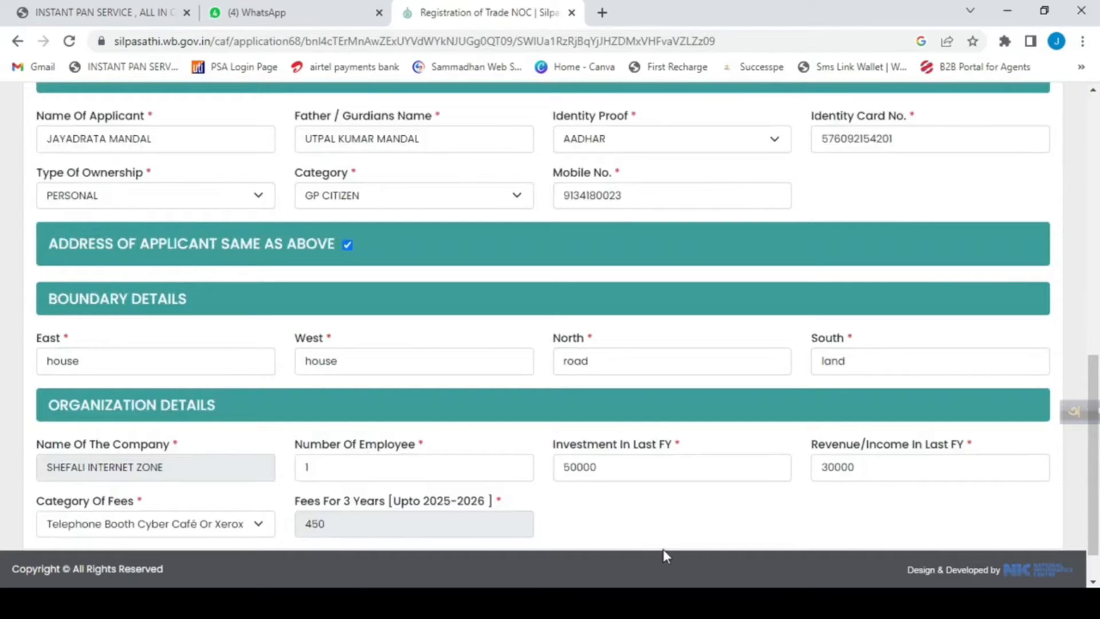
{"action": "scroll", "coordinate": [668, 549], "scroll_direction": "down", "scroll_amount": 1}
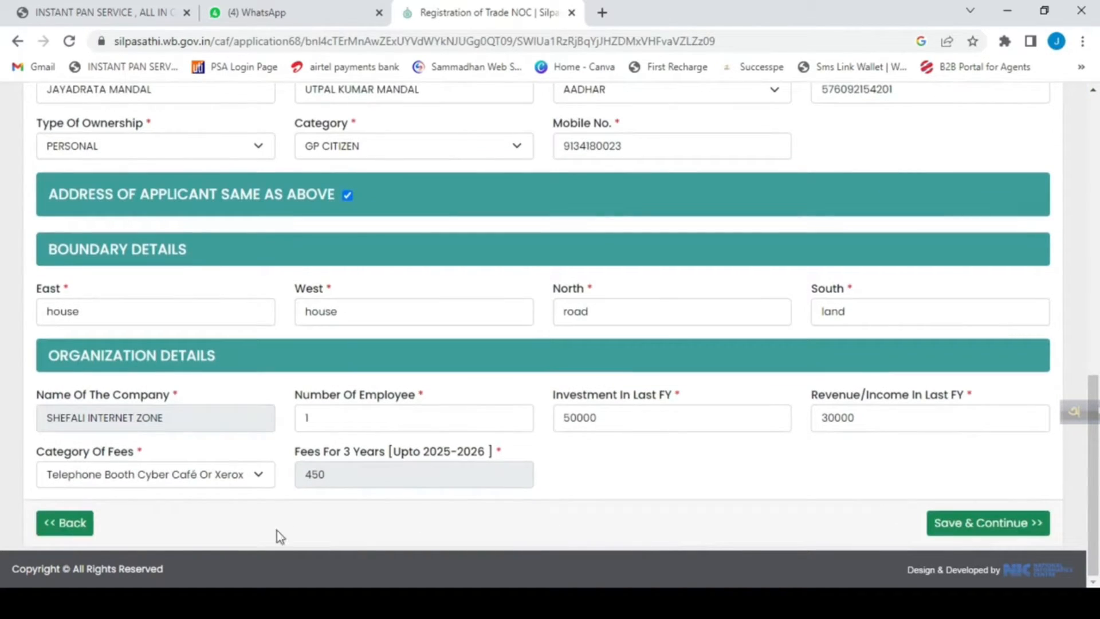
{"action": "left_click", "coordinate": [144, 485]}
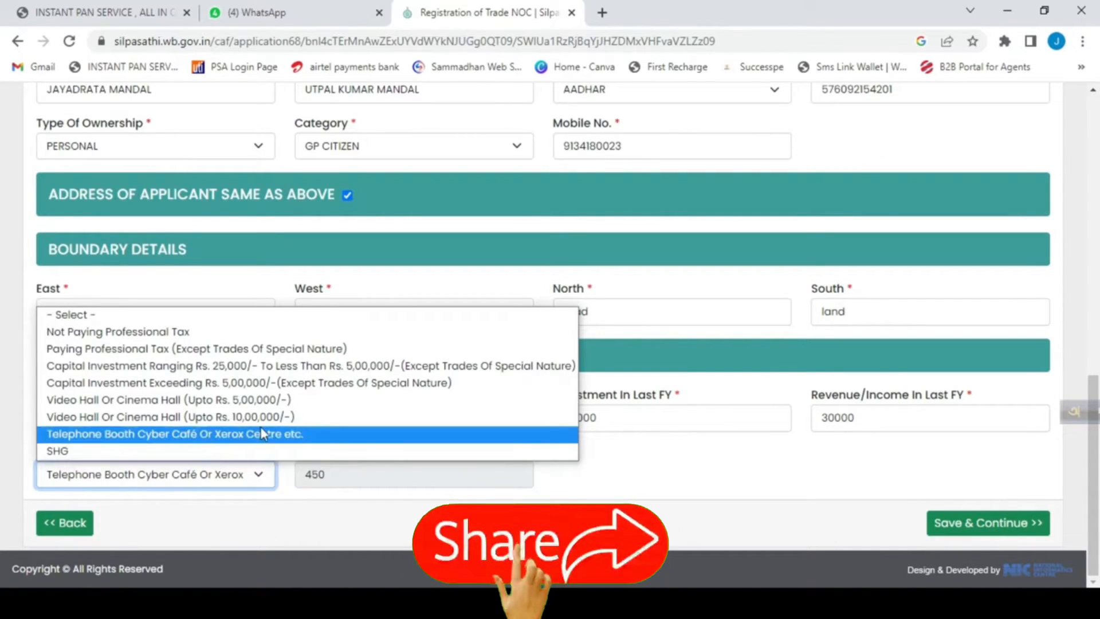
{"action": "left_click", "coordinate": [726, 474]}
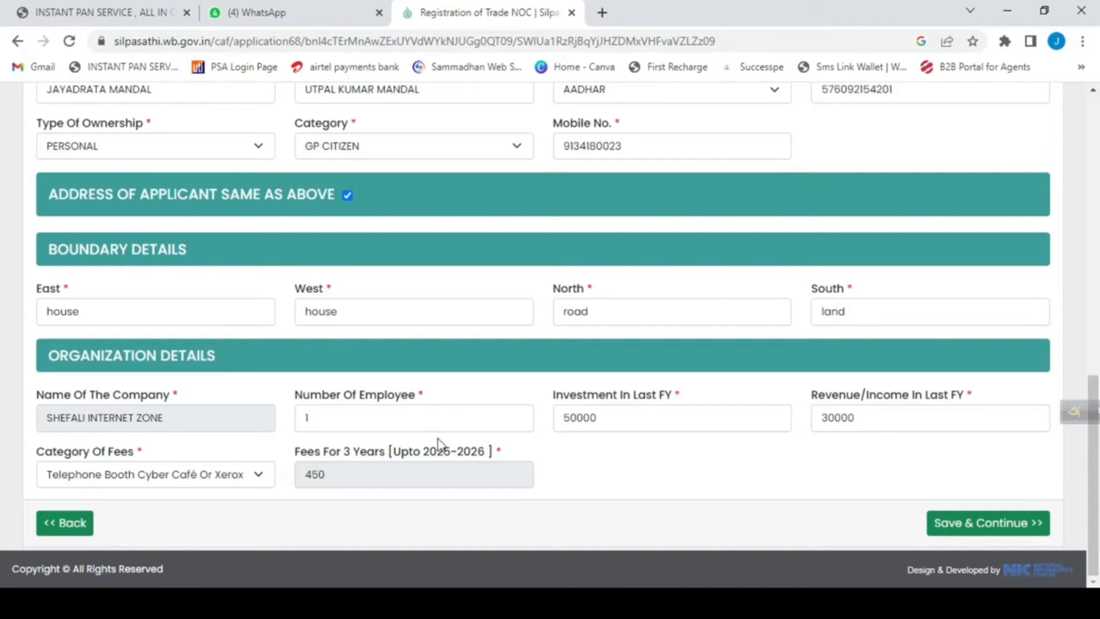
Check the completed Common Application Form once more, save it and continue to the document upload.
{"action": "scroll", "coordinate": [494, 442], "scroll_direction": "up", "scroll_amount": 8}
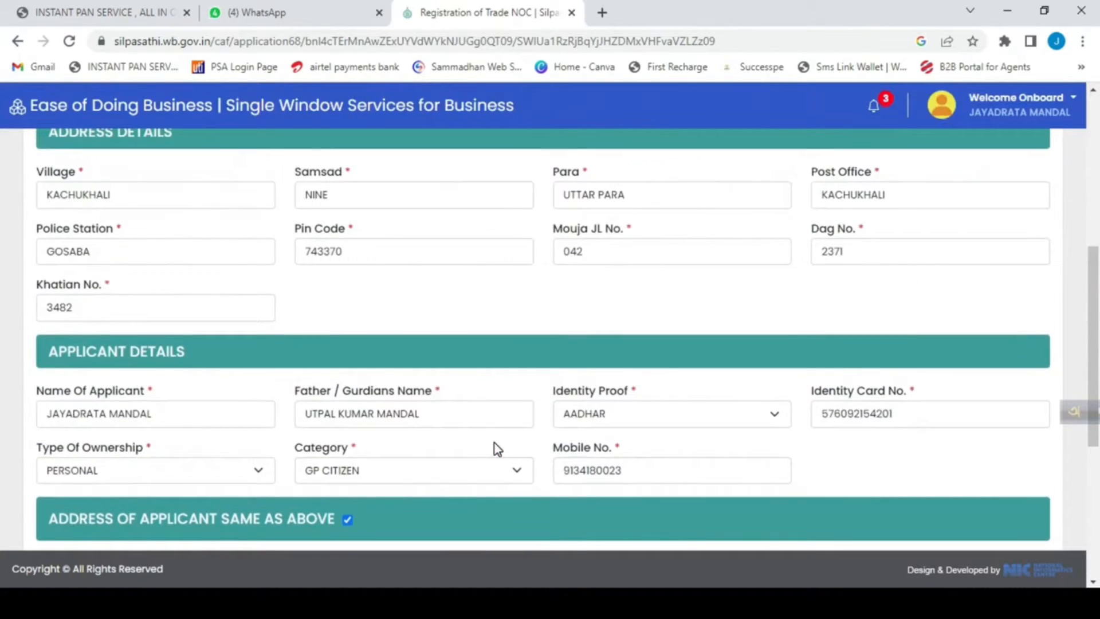
{"action": "scroll", "coordinate": [494, 442], "scroll_direction": "up", "scroll_amount": 2}
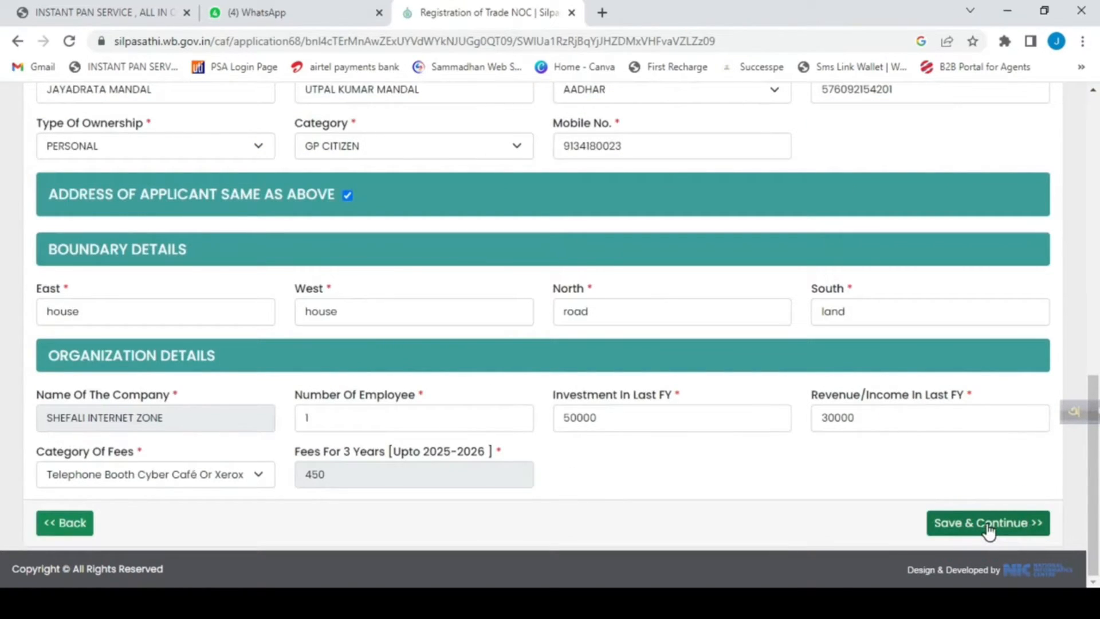
{"action": "left_click", "coordinate": [989, 524]}
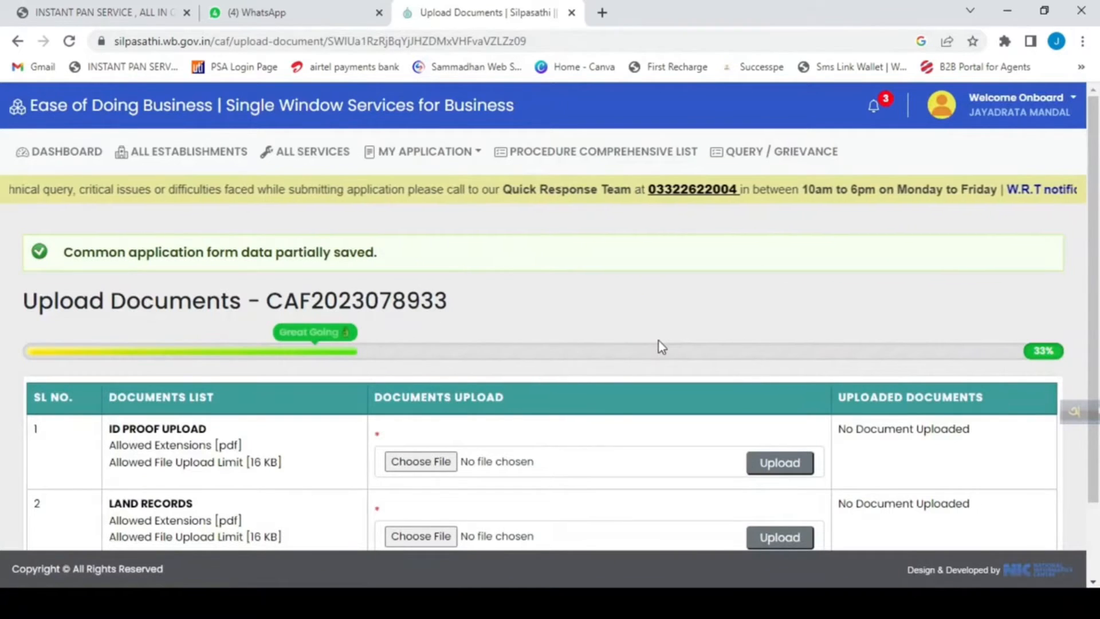
Check the ID proof's file size limit and upload aadhar.pdf as the ID proof.
{"action": "scroll", "coordinate": [659, 343], "scroll_direction": "down", "scroll_amount": 2}
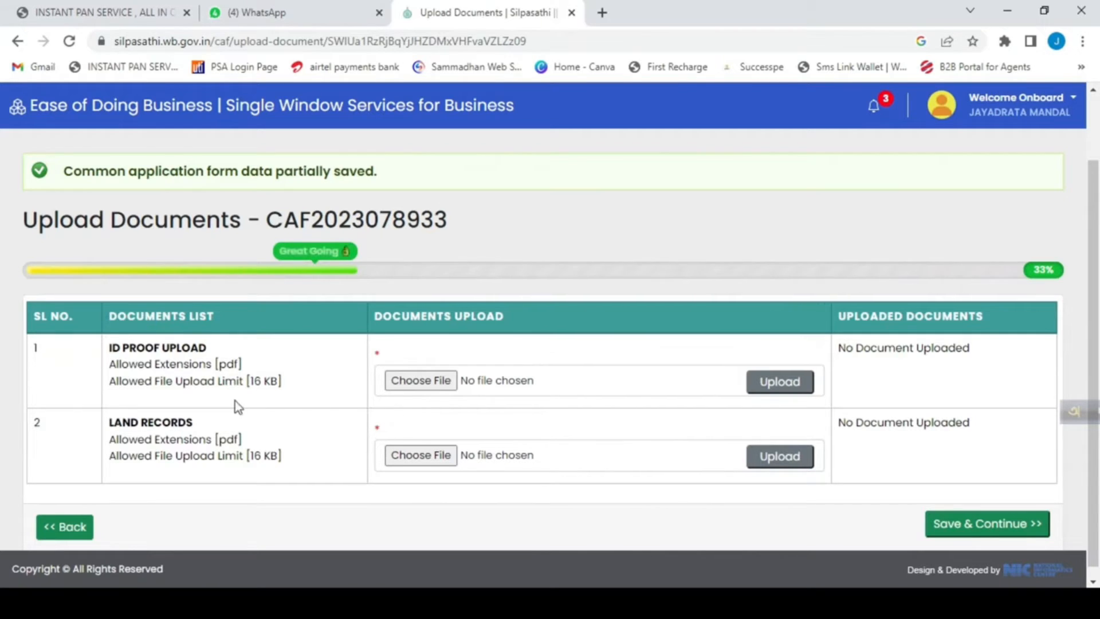
{"action": "left_click_drag", "start_coordinate": [248, 378], "coordinate": [282, 380]}
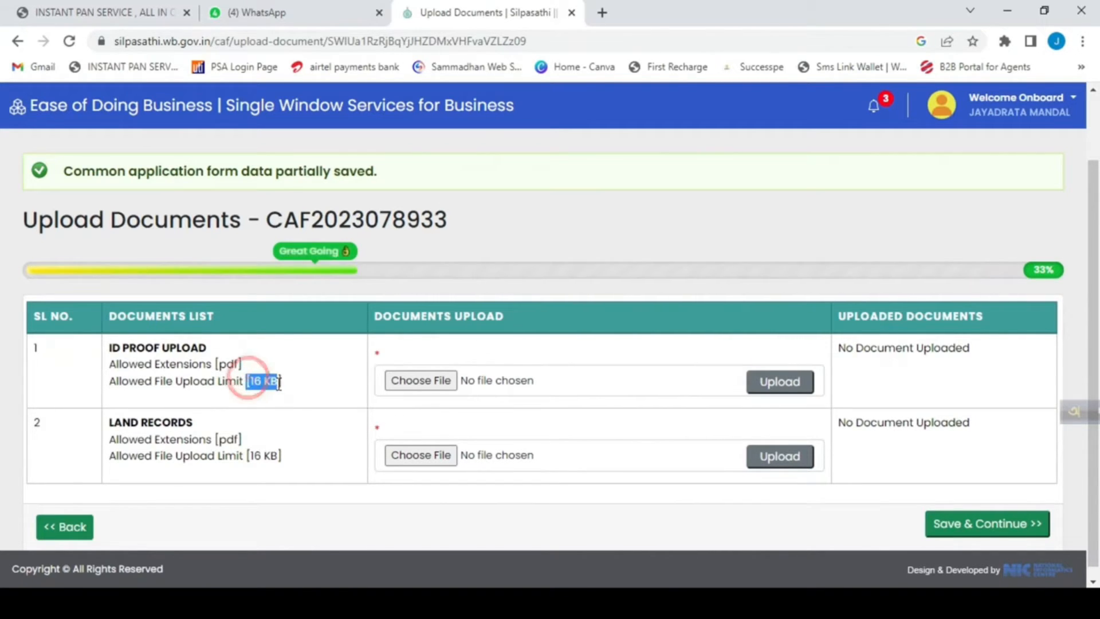
{"action": "left_click", "coordinate": [354, 393]}
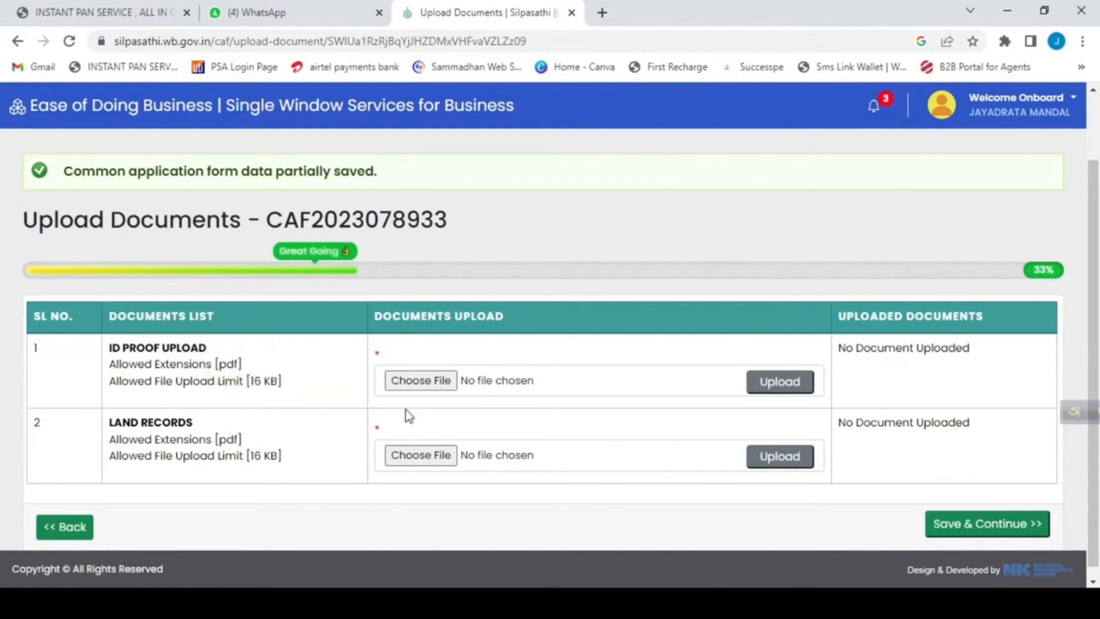
{"action": "left_click", "coordinate": [433, 385]}
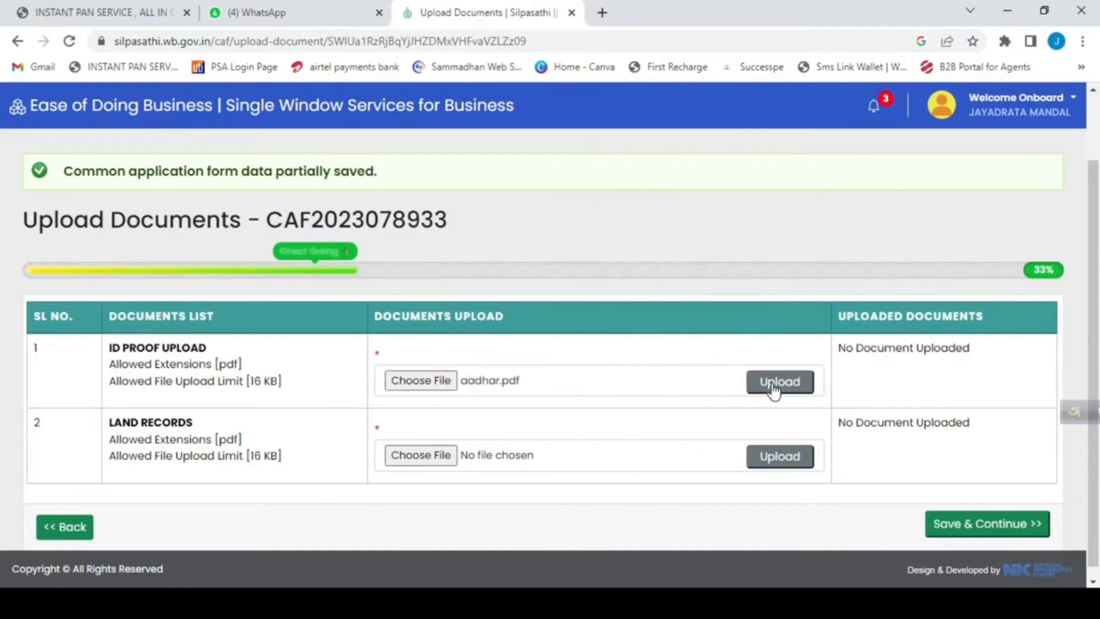
{"action": "left_click", "coordinate": [772, 382]}
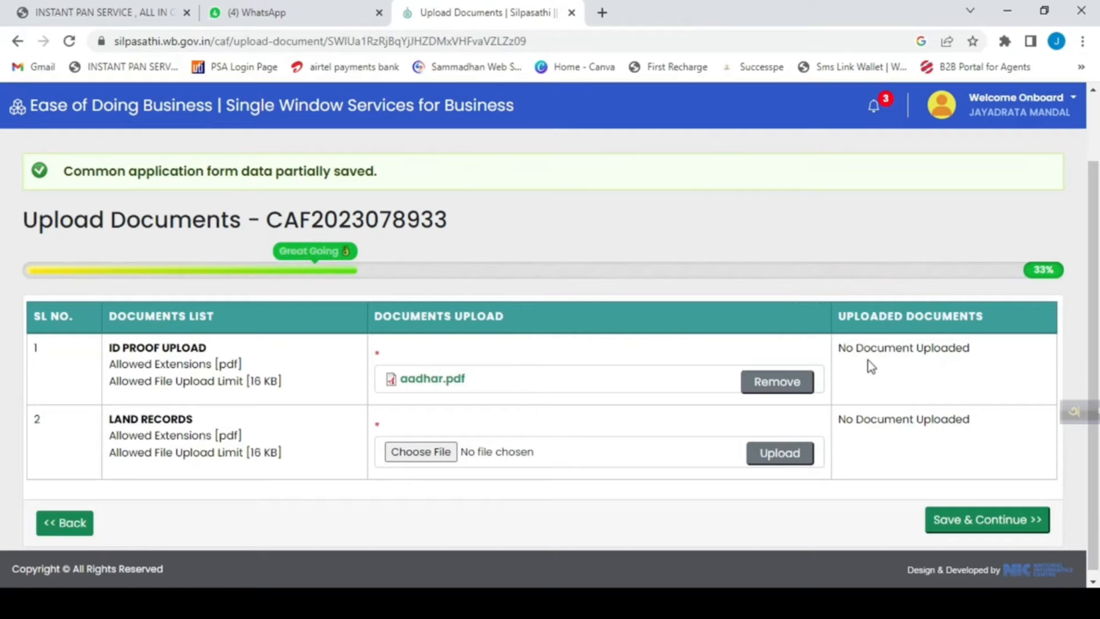
Upload land.pdf as the land records, then save the documents and continue to the application preview.
{"action": "left_click_drag", "start_coordinate": [970, 348], "coordinate": [920, 350]}
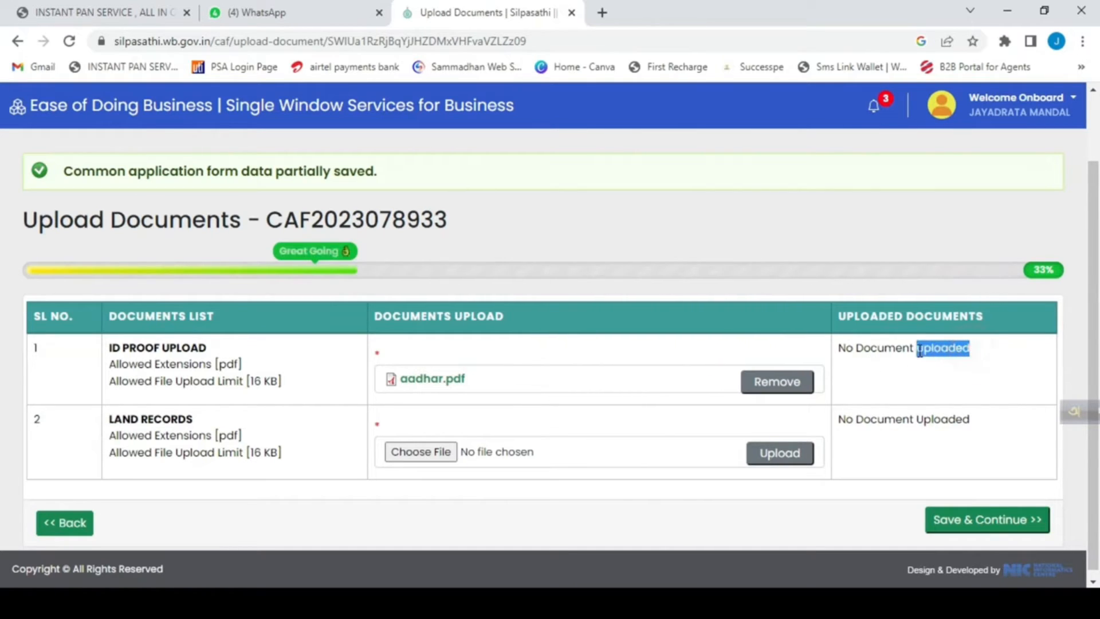
{"action": "left_click", "coordinate": [941, 380]}
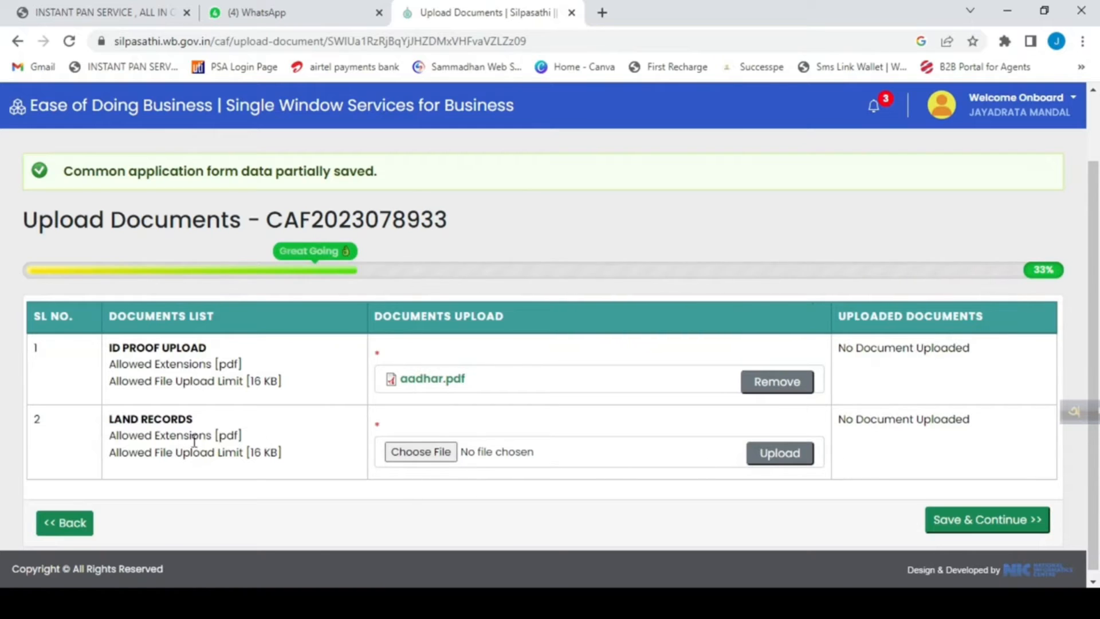
{"action": "left_click", "coordinate": [417, 451]}
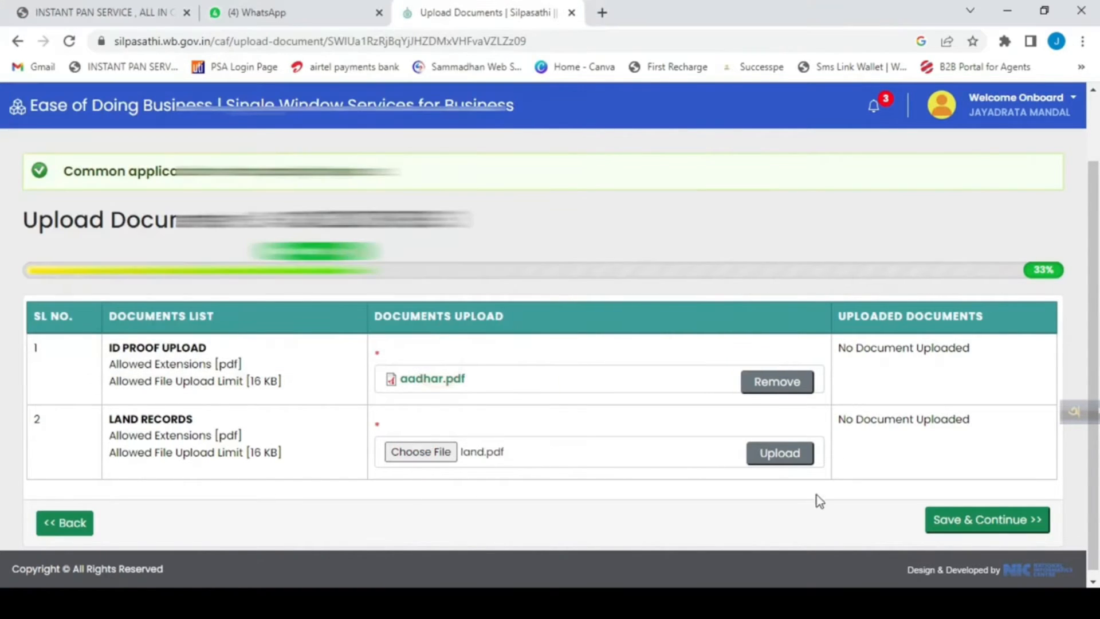
{"action": "left_click", "coordinate": [782, 458]}
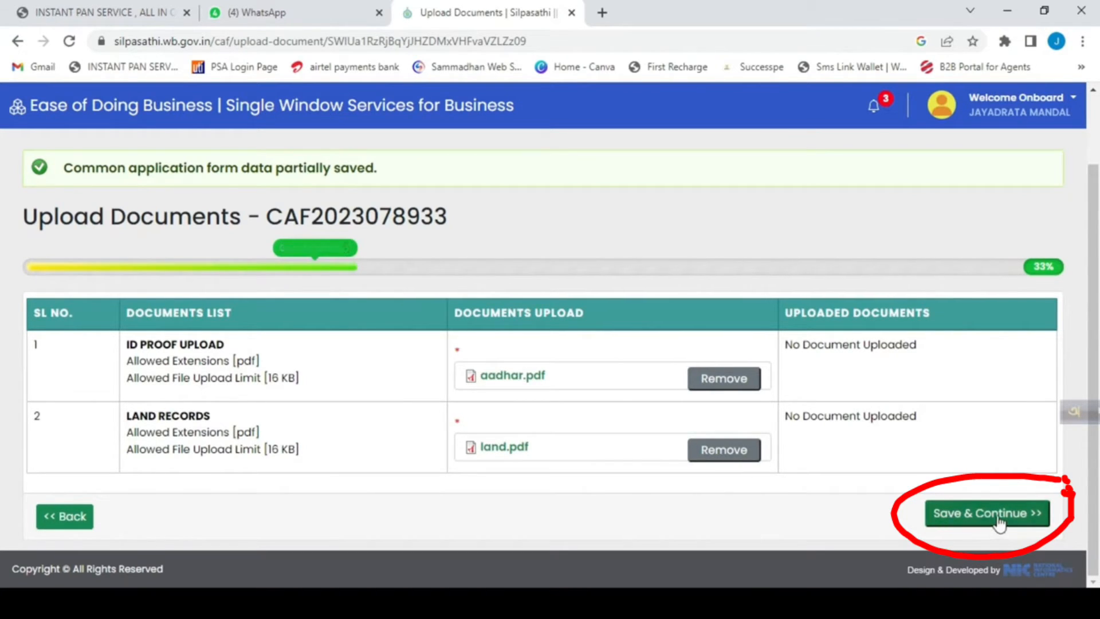
{"action": "left_click", "coordinate": [969, 518]}
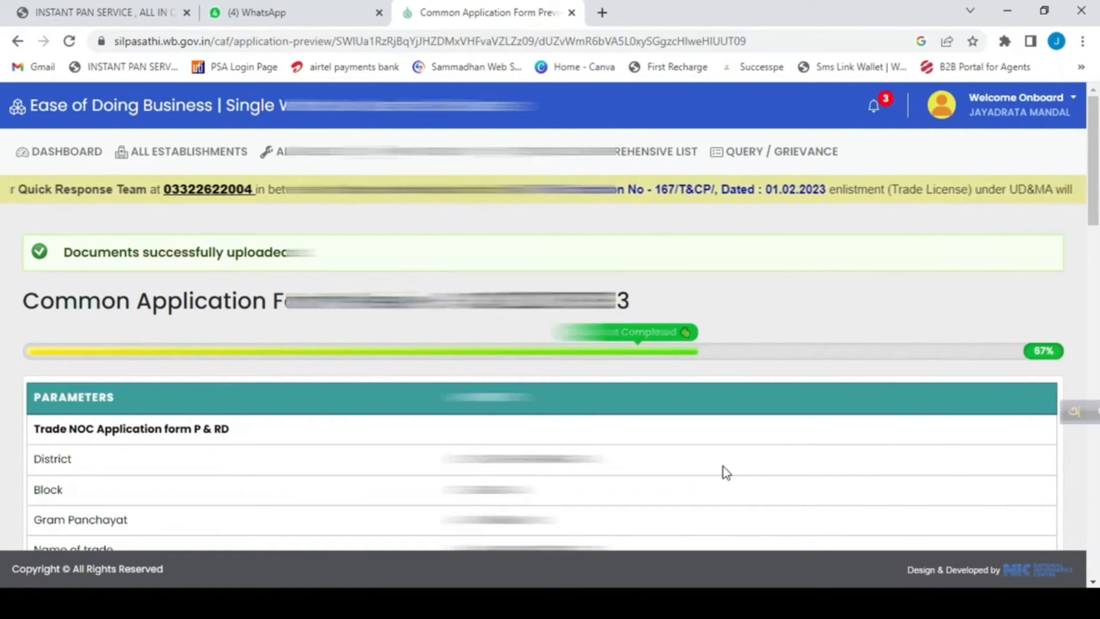
Review the application preview, accept the declaration that the particulars given are correct and submit the Common Application Form.
{"action": "scroll", "coordinate": [718, 480], "scroll_direction": "down", "scroll_amount": 1}
{"action": "scroll", "coordinate": [718, 480], "scroll_direction": "down", "scroll_amount": 1}
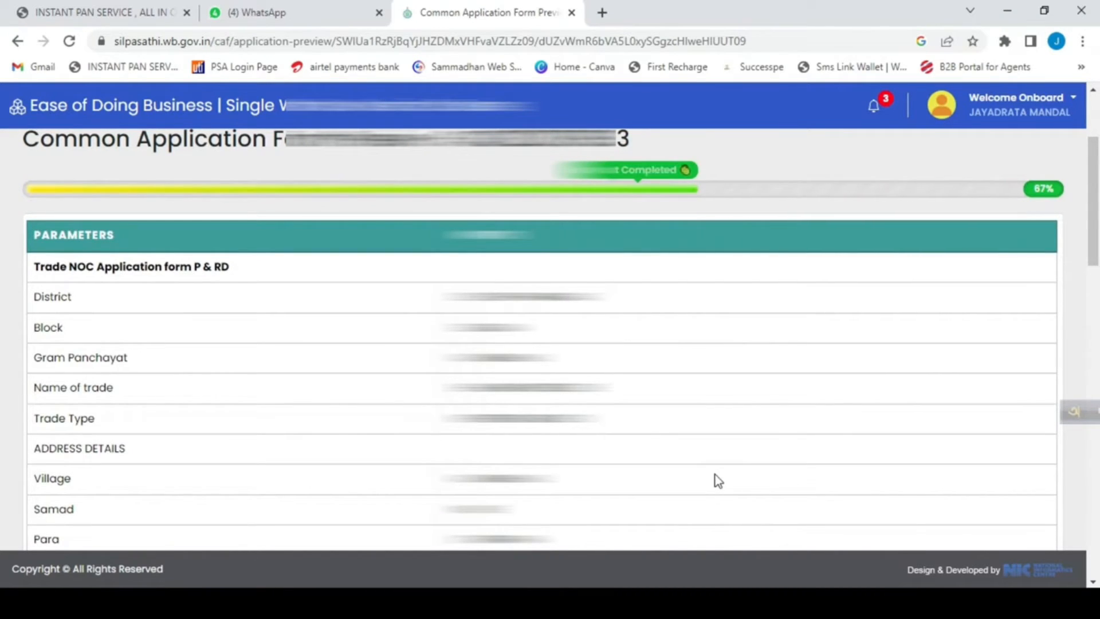
{"action": "scroll", "coordinate": [714, 479], "scroll_direction": "down", "scroll_amount": 10}
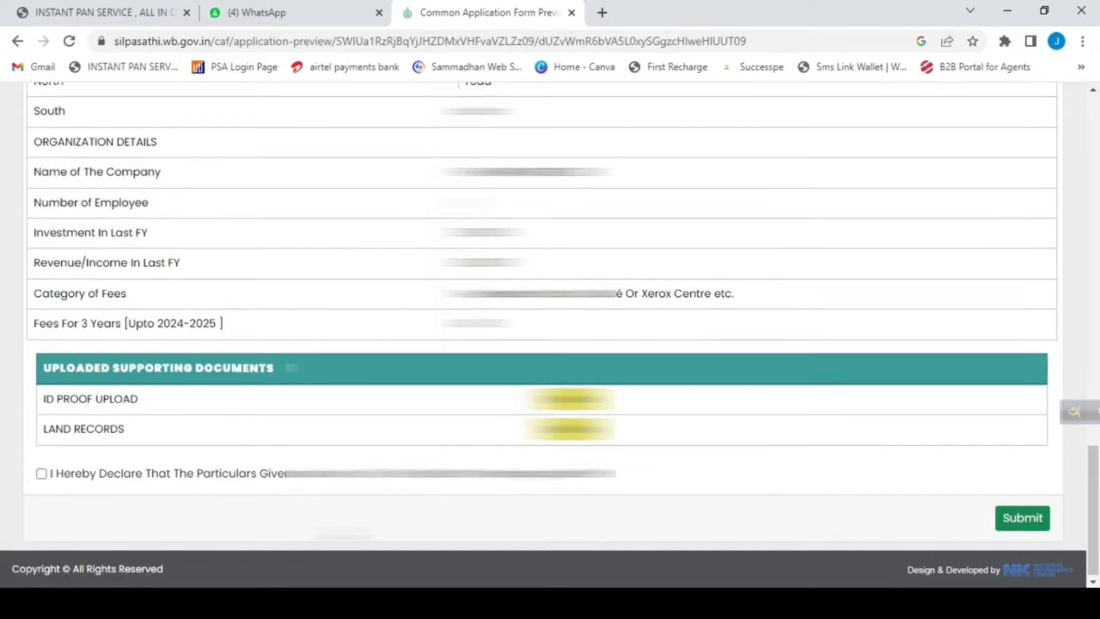
{"action": "left_click", "coordinate": [41, 473]}
{"action": "left_click", "coordinate": [1022, 518]}
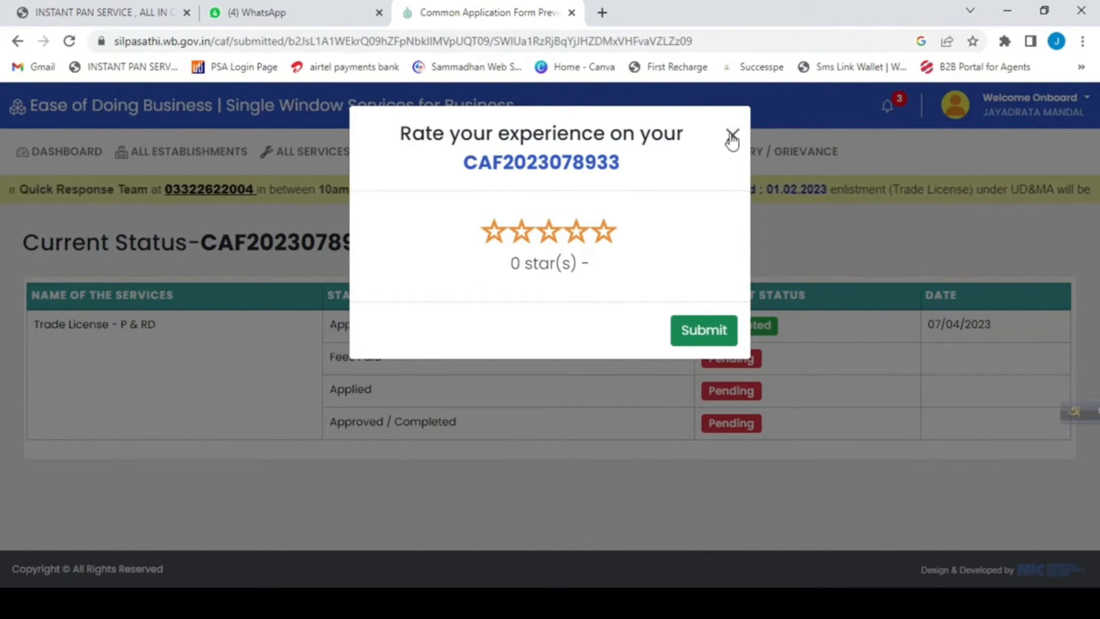
Rate the experience 3 stars, choose "Easy availability of relevant information" as what went wrong, and submit the rating.
{"action": "left_click", "coordinate": [494, 237]}
{"action": "left_click", "coordinate": [522, 235]}
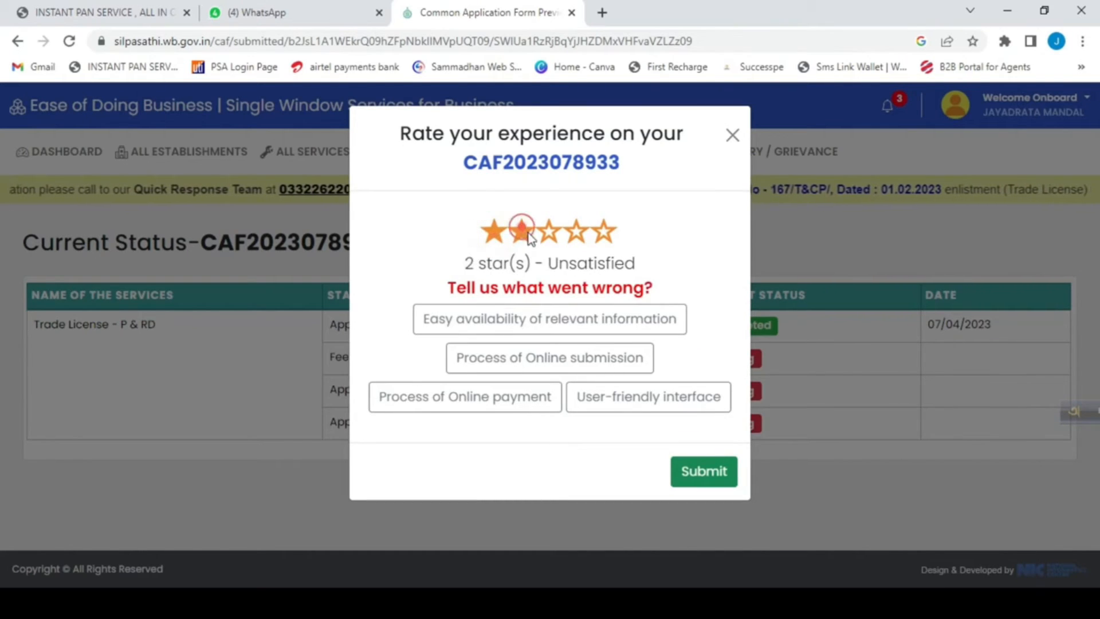
{"action": "left_click", "coordinate": [549, 235]}
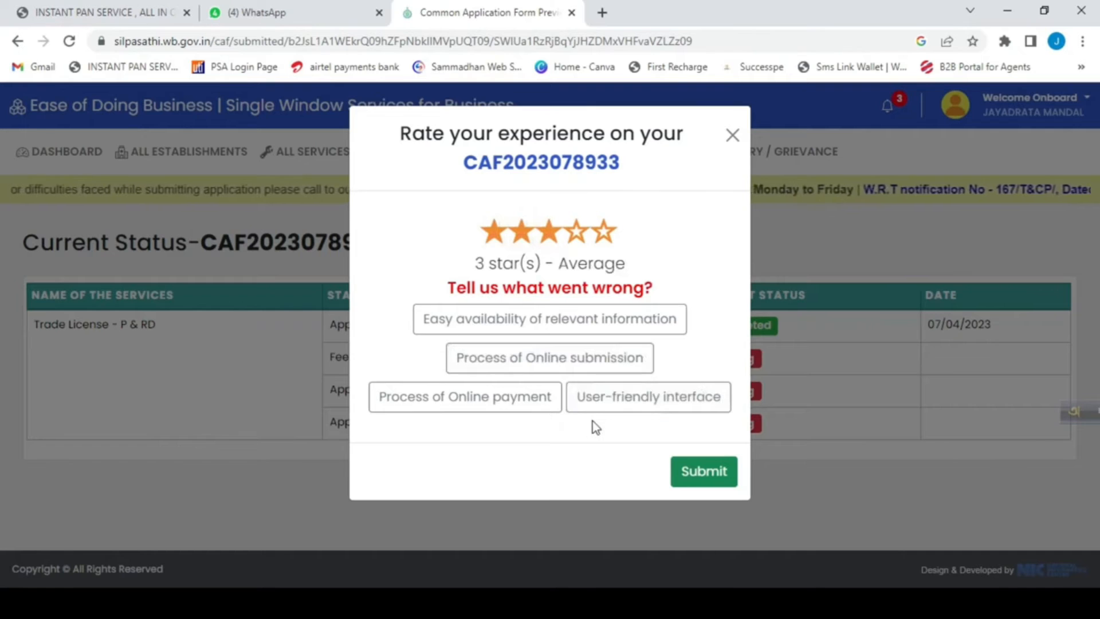
{"action": "left_click", "coordinate": [591, 323]}
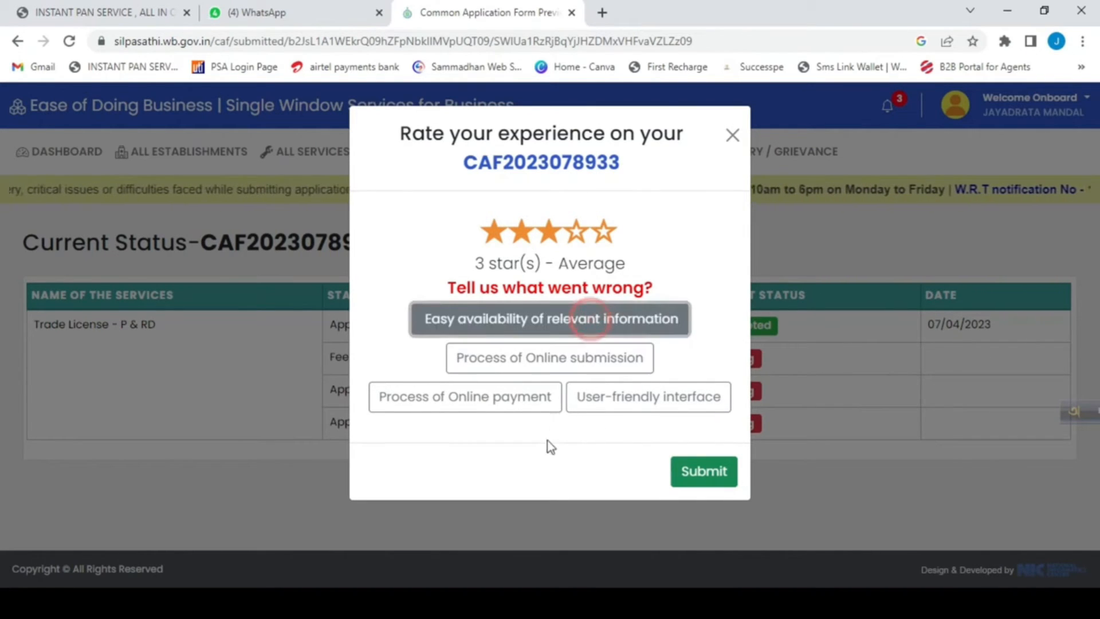
{"action": "left_click", "coordinate": [707, 480]}
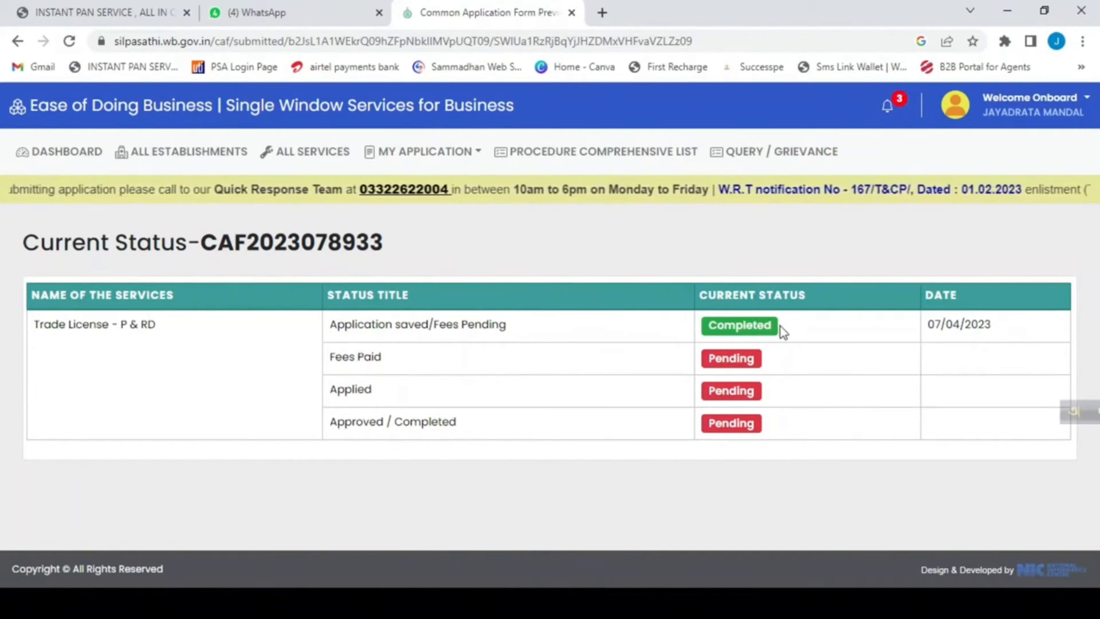
Check the current status and date of each stage of the Trade License - P & RD application.
{"action": "left_click_drag", "start_coordinate": [781, 325], "coordinate": [710, 332]}
{"action": "left_click", "coordinate": [874, 345]}
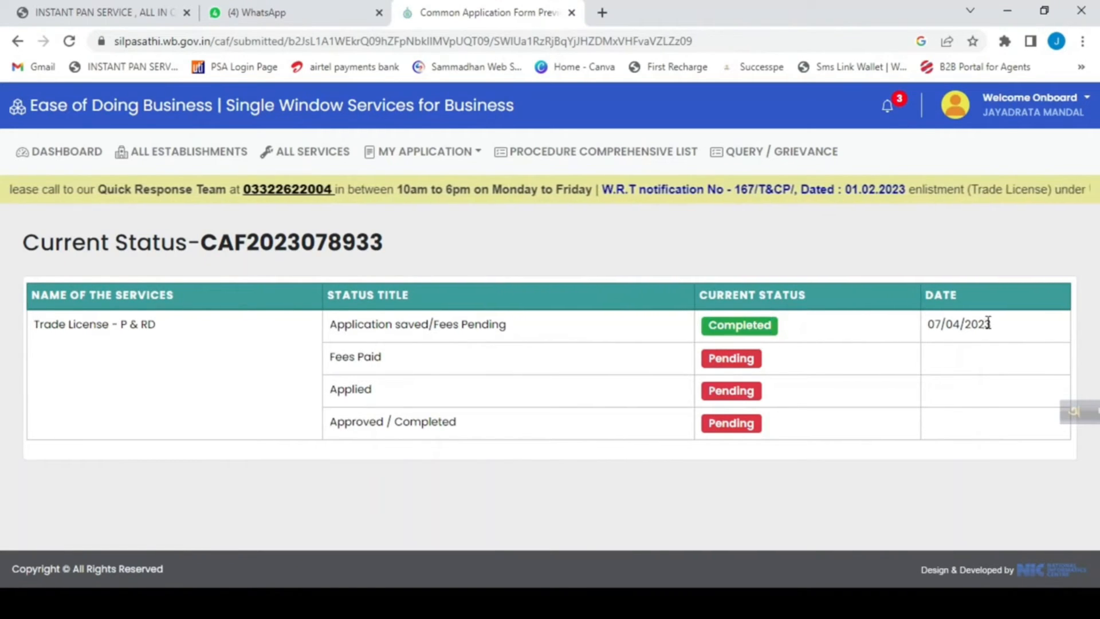
{"action": "left_click_drag", "start_coordinate": [989, 324], "coordinate": [913, 328]}
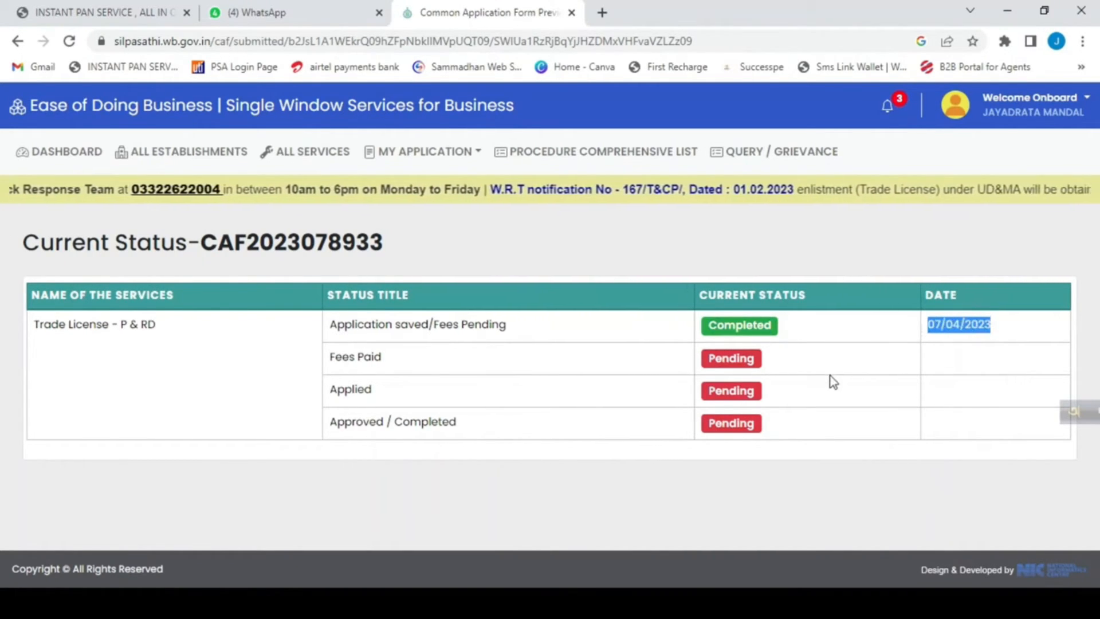
{"action": "left_click", "coordinate": [816, 398]}
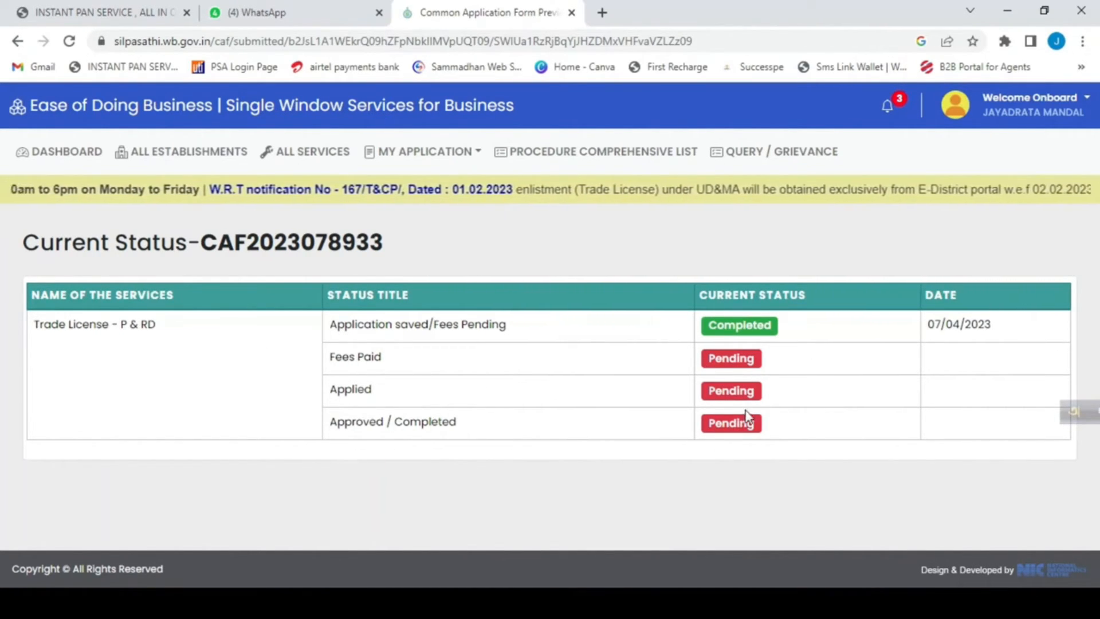
{"action": "left_click_drag", "start_coordinate": [782, 332], "coordinate": [606, 444]}
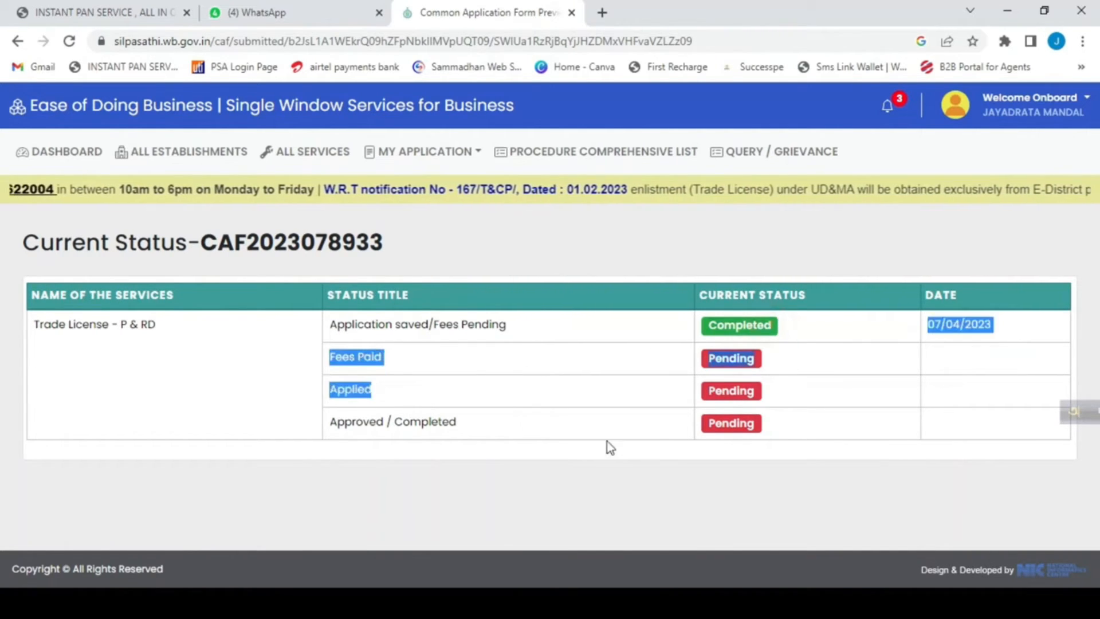
{"action": "left_click", "coordinate": [651, 445]}
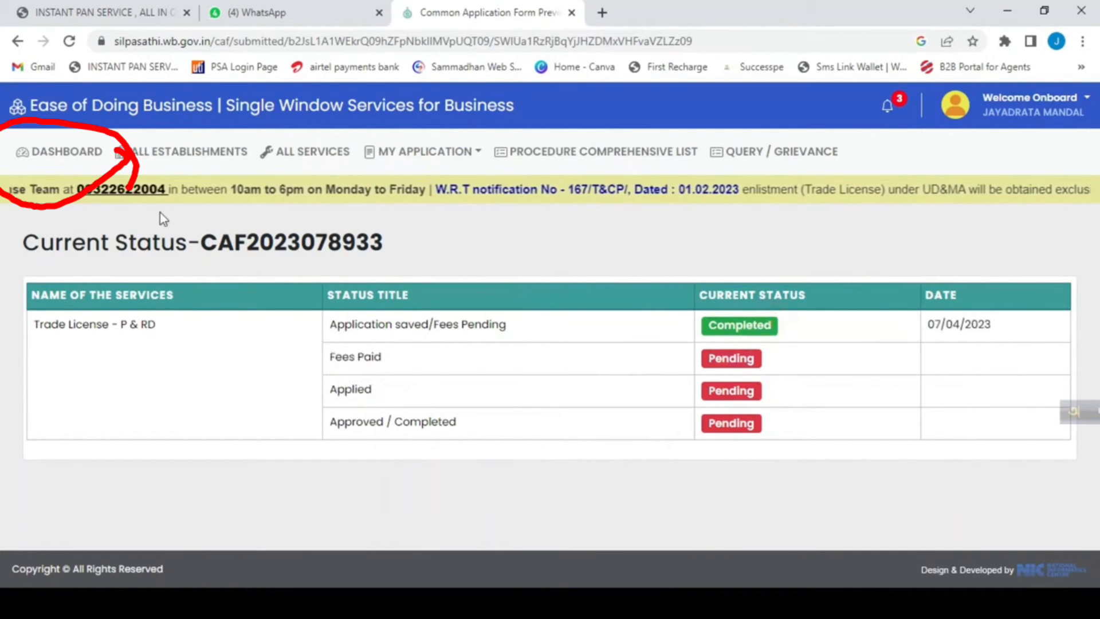
Start the fee payment for Trade License - P & RD from the dashboard, confirm it and choose UPI as the payment option.
{"action": "left_click", "coordinate": [45, 162]}
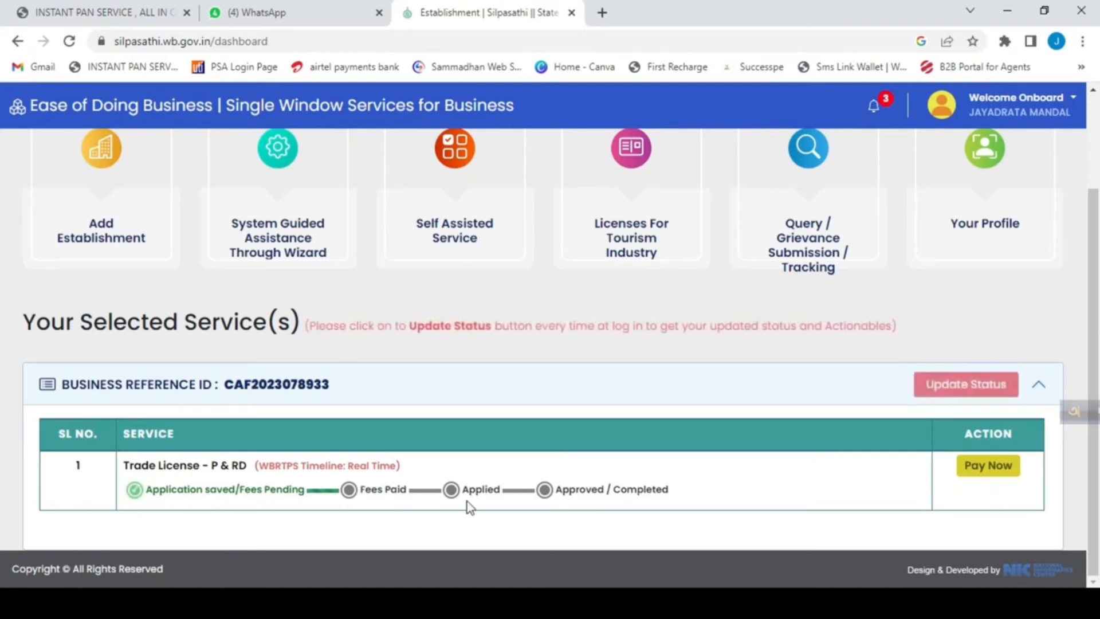
{"action": "left_click", "coordinate": [987, 468]}
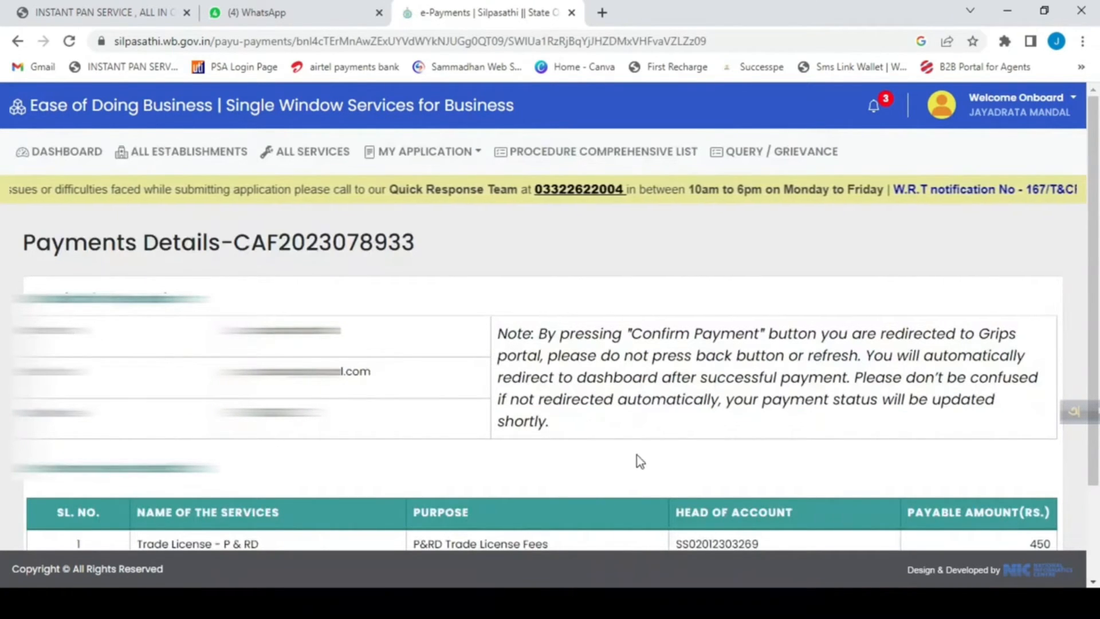
{"action": "scroll", "coordinate": [637, 455], "scroll_direction": "down", "scroll_amount": 2}
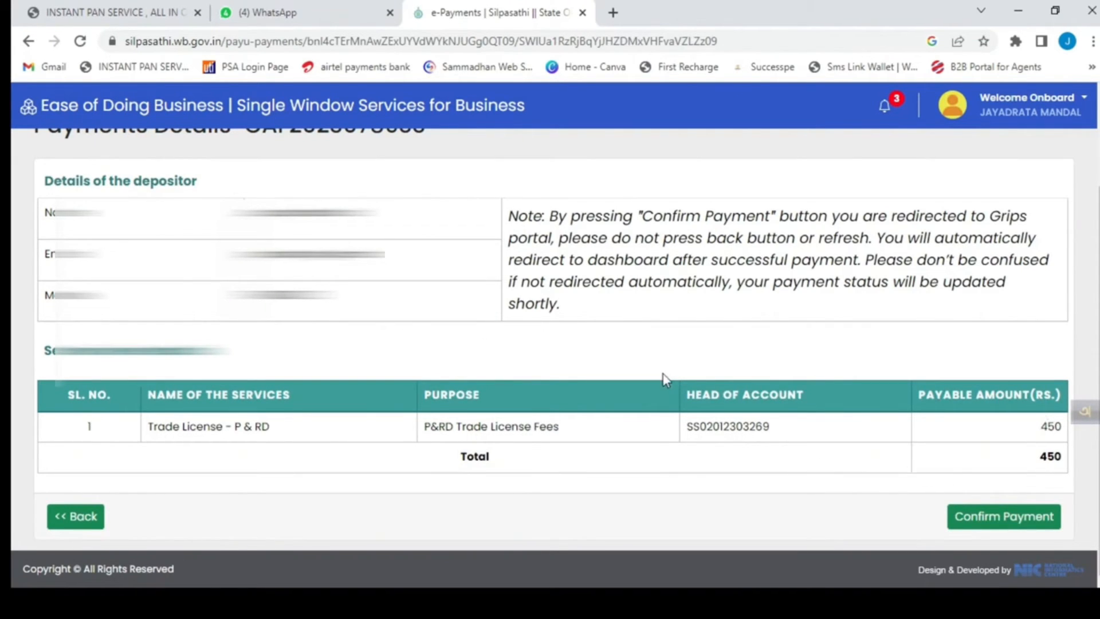
{"action": "left_click", "coordinate": [1005, 517]}
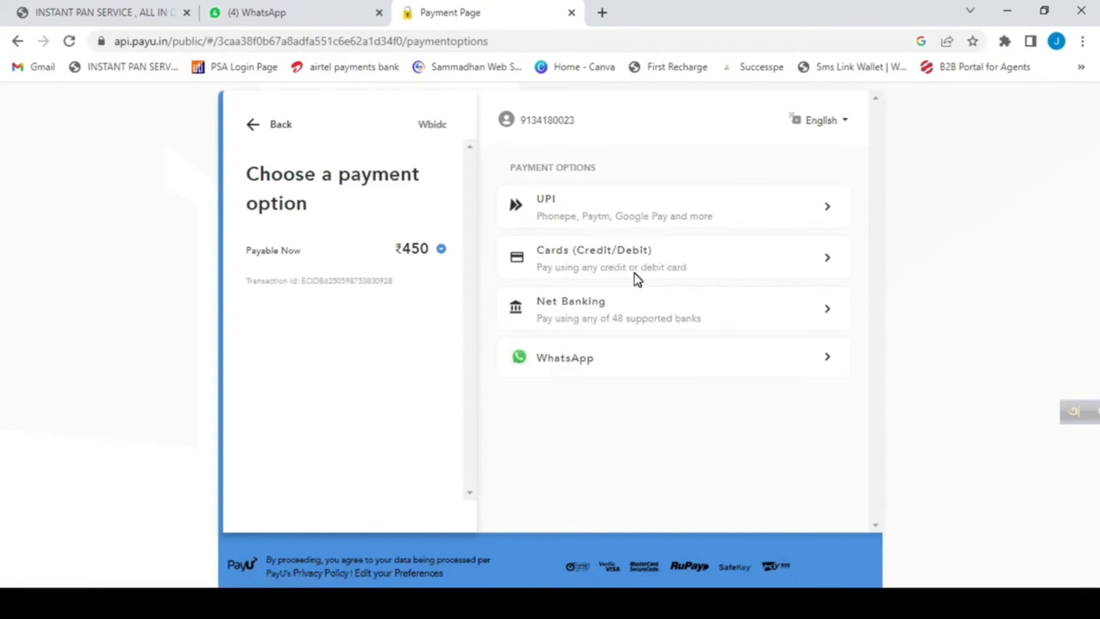
{"action": "left_click", "coordinate": [570, 220]}
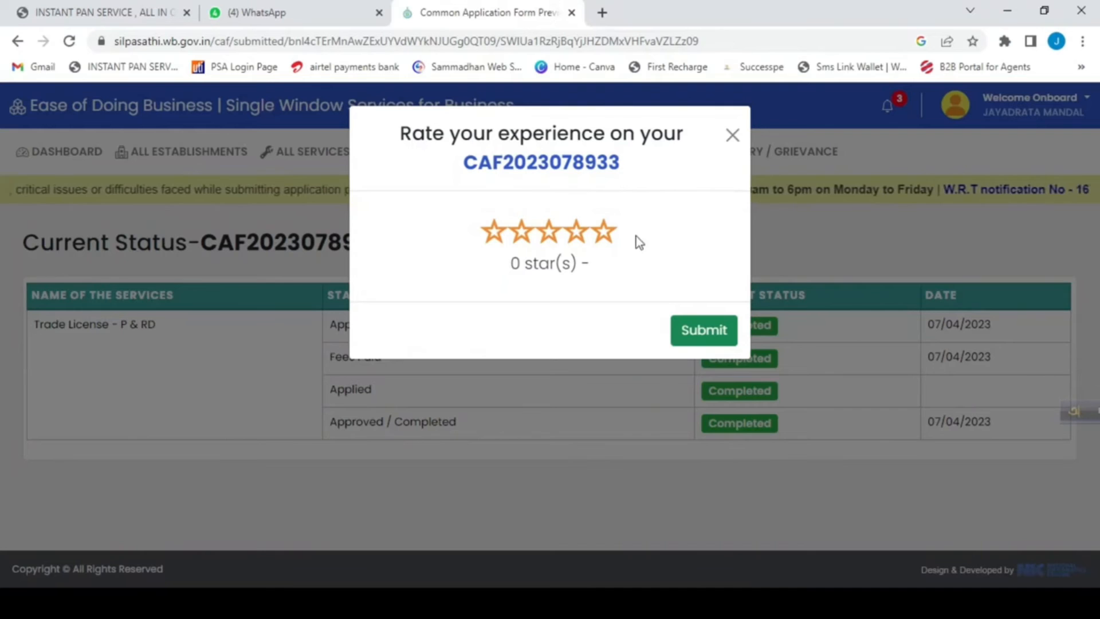
Dismiss the rating request, return to the dashboard and proceed to the details of the Trade License - P & RD application.
{"action": "left_click", "coordinate": [733, 135]}
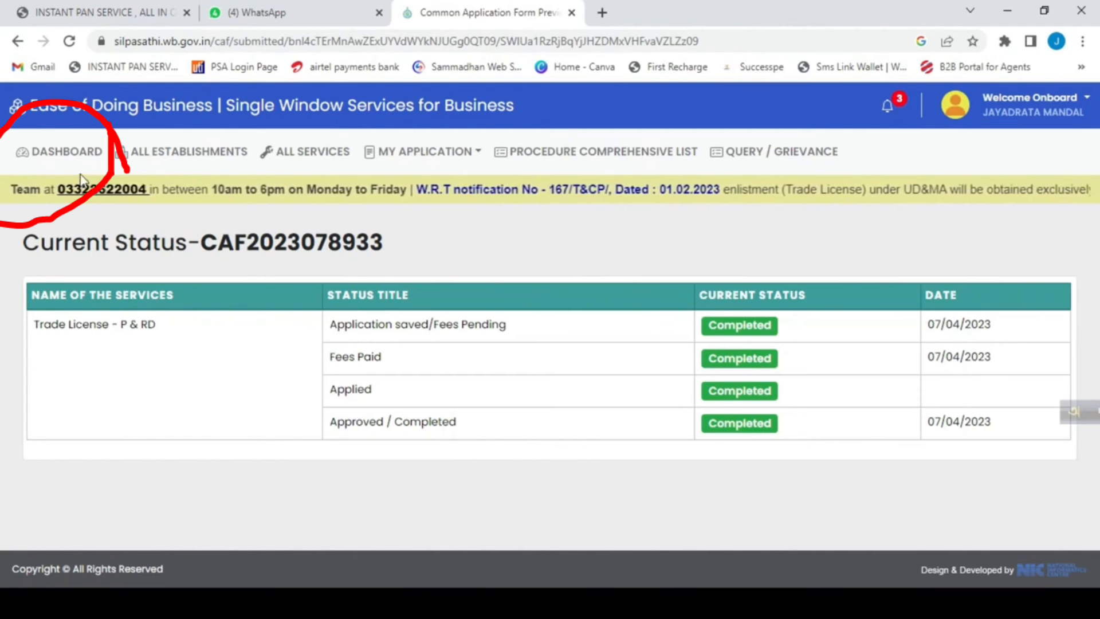
{"action": "left_click", "coordinate": [63, 159]}
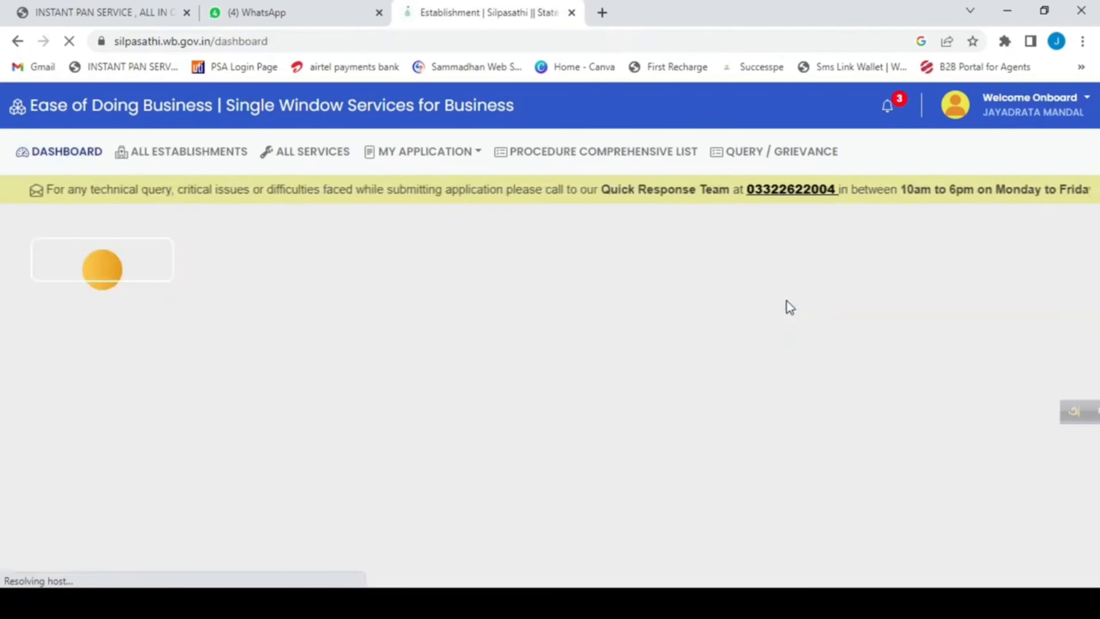
{"action": "scroll", "coordinate": [639, 426], "scroll_direction": "down", "scroll_amount": 1}
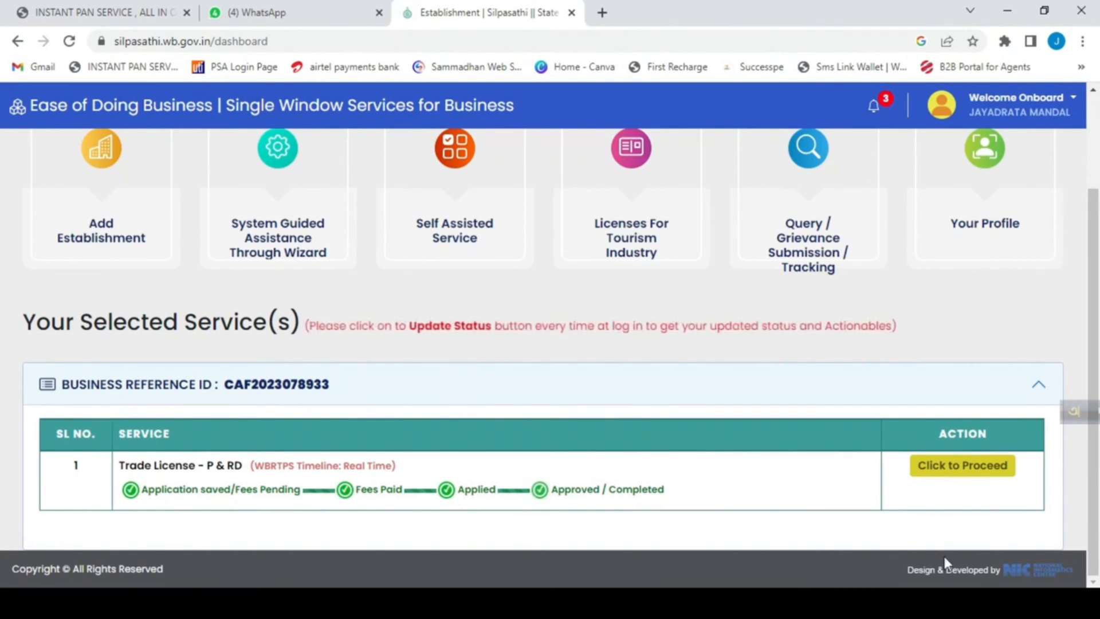
{"action": "left_click", "coordinate": [956, 475]}
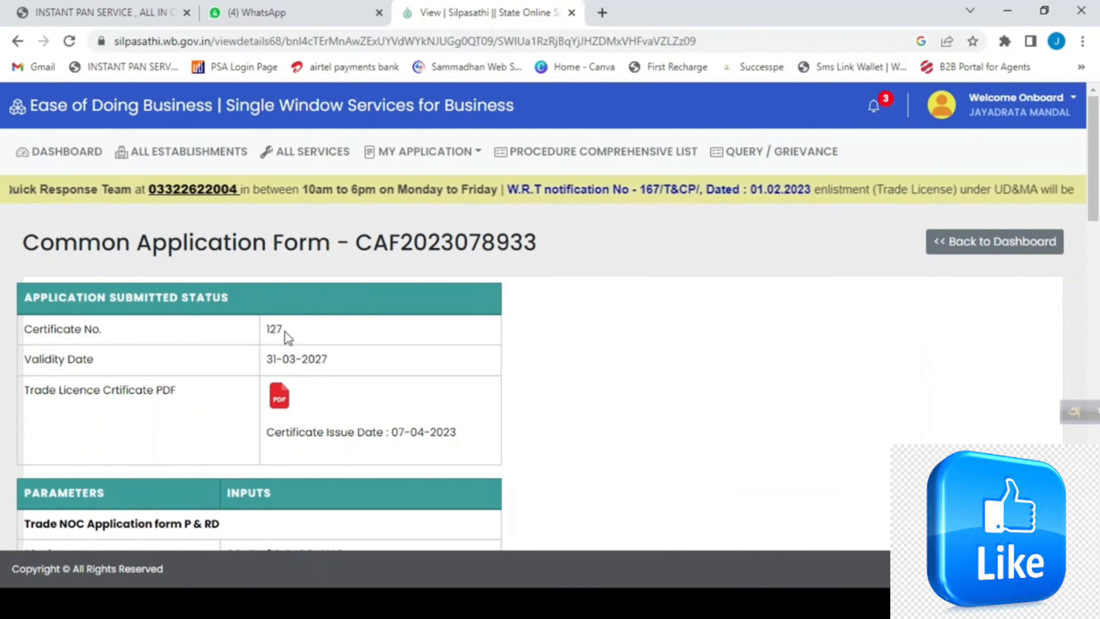
Check the certificate number and validity date in the application submitted status.
{"action": "left_click_drag", "start_coordinate": [284, 332], "coordinate": [263, 332]}
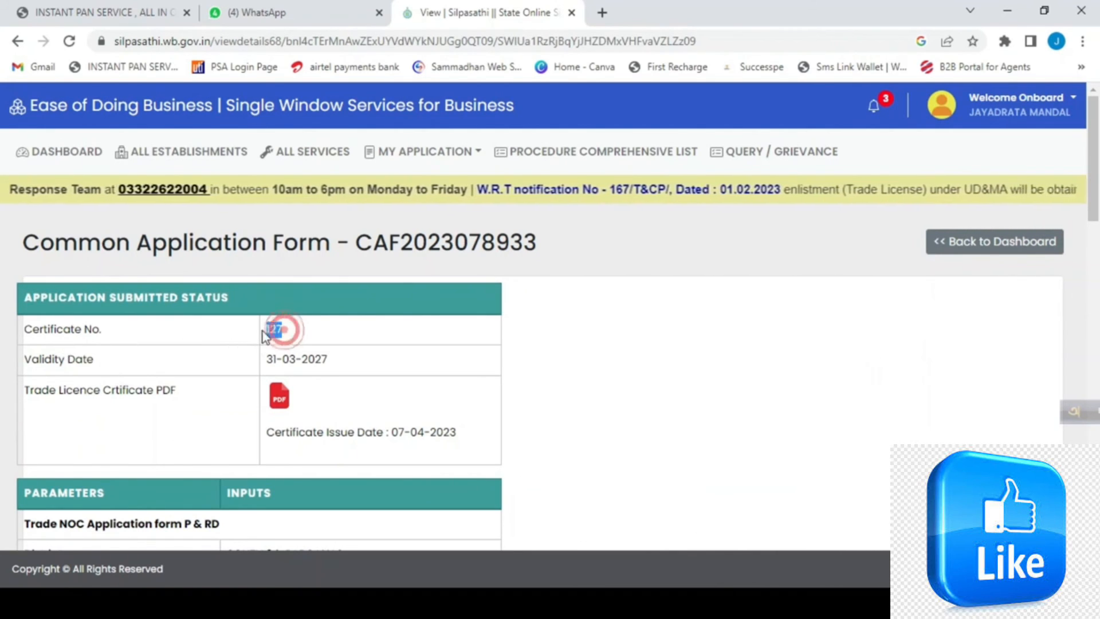
{"action": "left_click", "coordinate": [370, 362]}
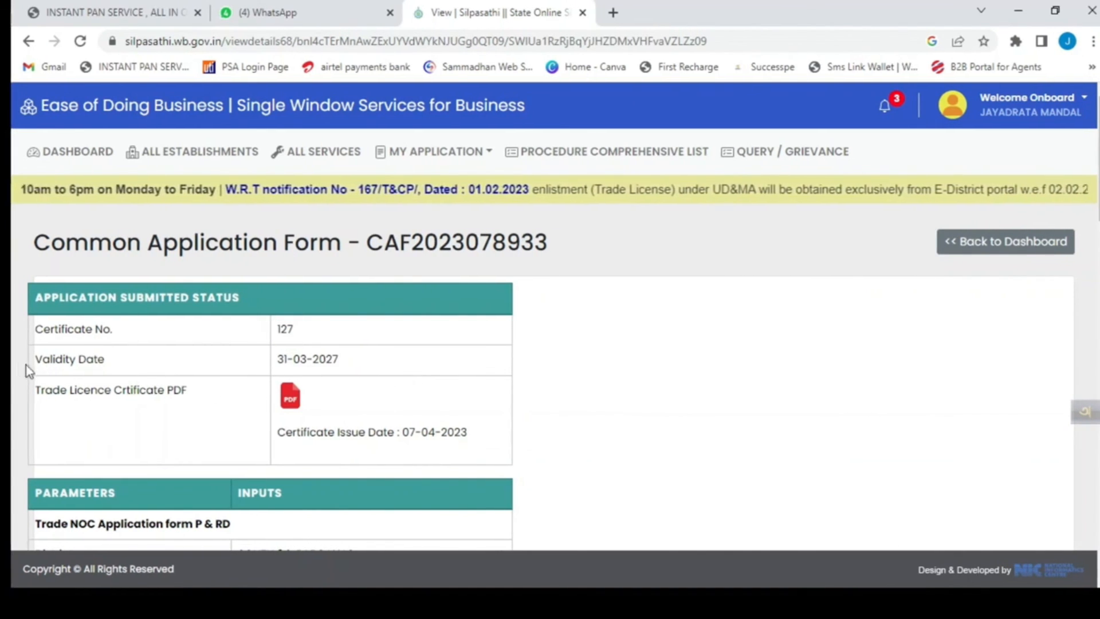
{"action": "left_click_drag", "start_coordinate": [341, 362], "coordinate": [306, 360]}
{"action": "left_click", "coordinate": [384, 365]}
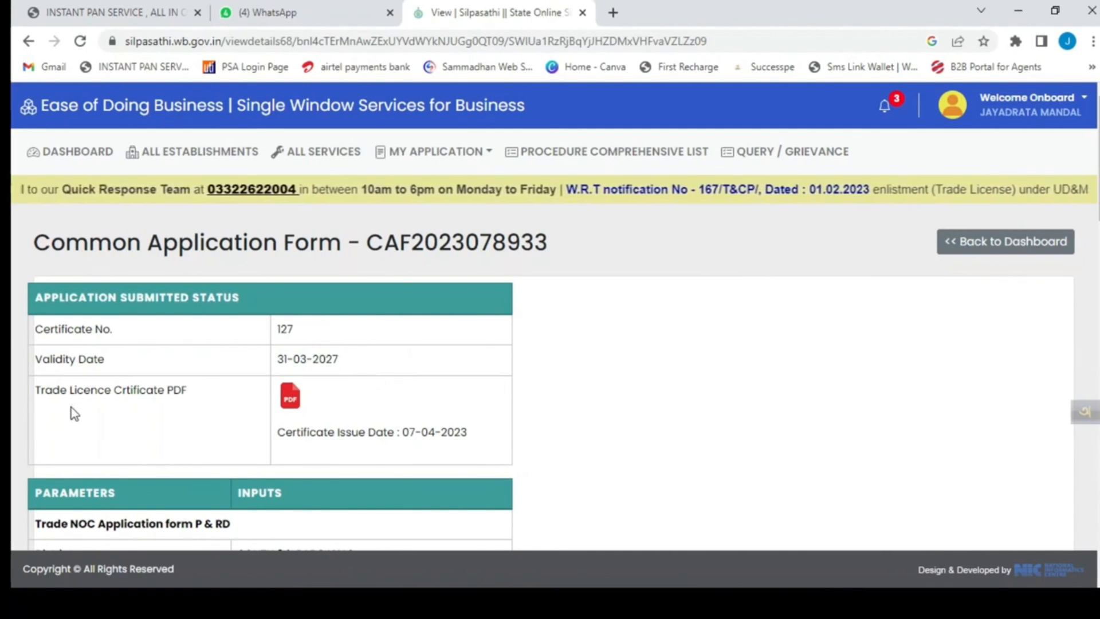
Open the trade licence certificate PDF and read through the registration, address and trade details.
{"action": "left_click", "coordinate": [291, 401]}
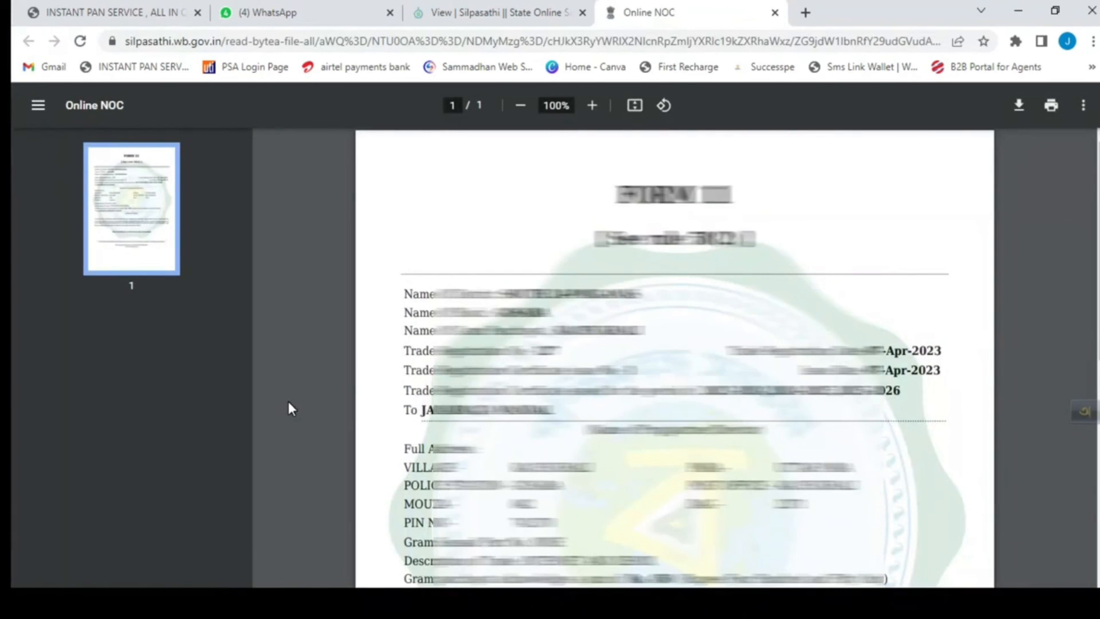
{"action": "scroll", "coordinate": [892, 494], "scroll_direction": "down", "scroll_amount": 1}
{"action": "scroll", "coordinate": [892, 494], "scroll_direction": "down", "scroll_amount": 4}
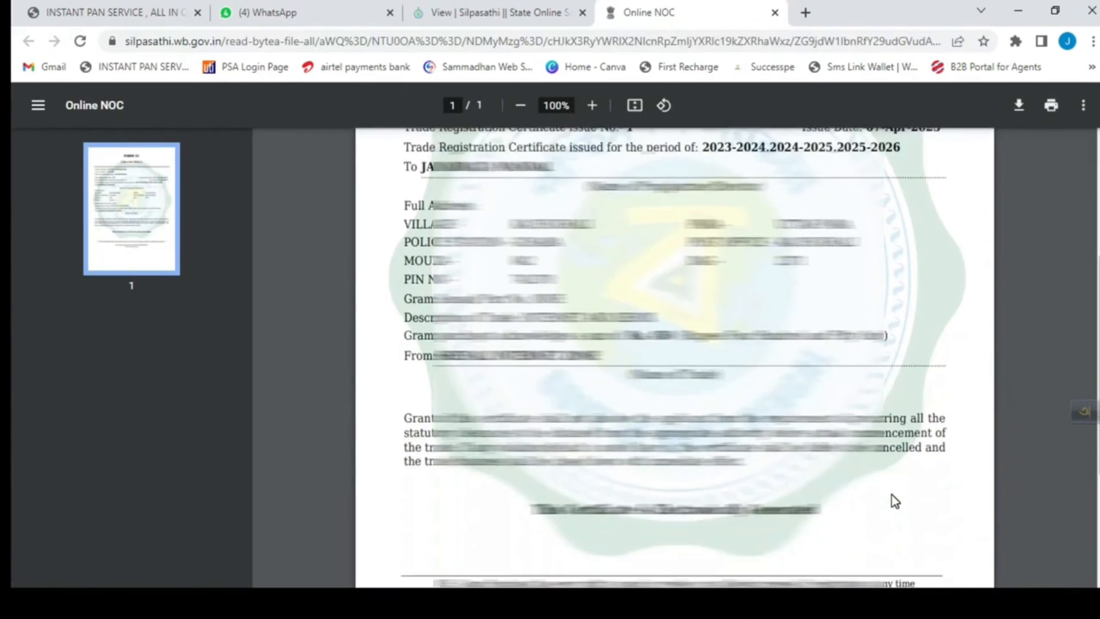
{"action": "scroll", "coordinate": [892, 494], "scroll_direction": "down", "scroll_amount": 4}
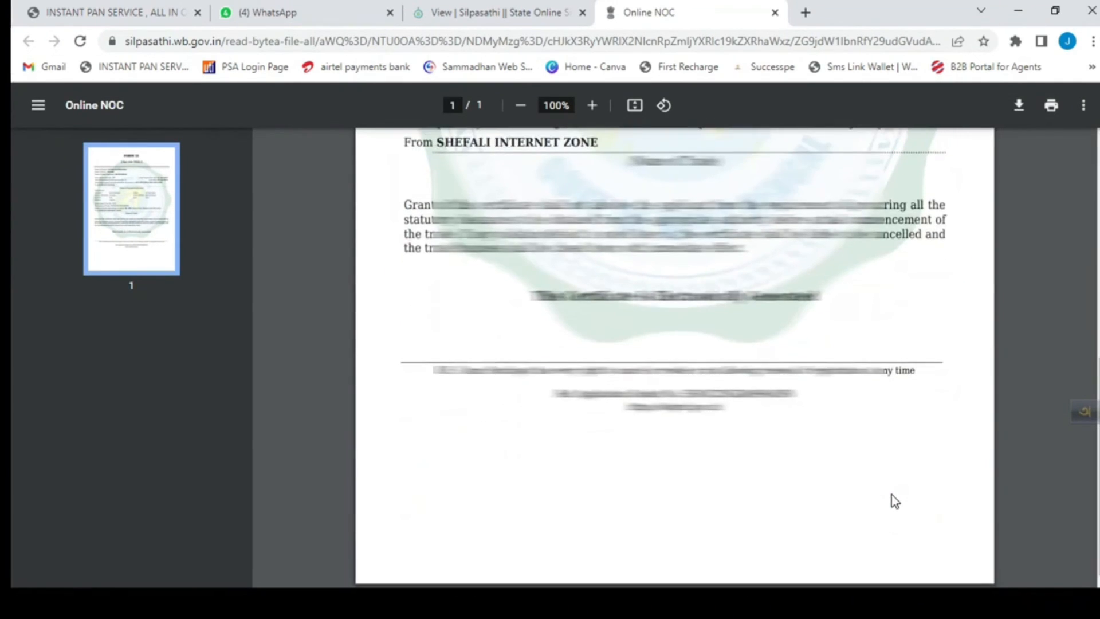
{"action": "scroll", "coordinate": [891, 494], "scroll_direction": "up", "scroll_amount": 8}
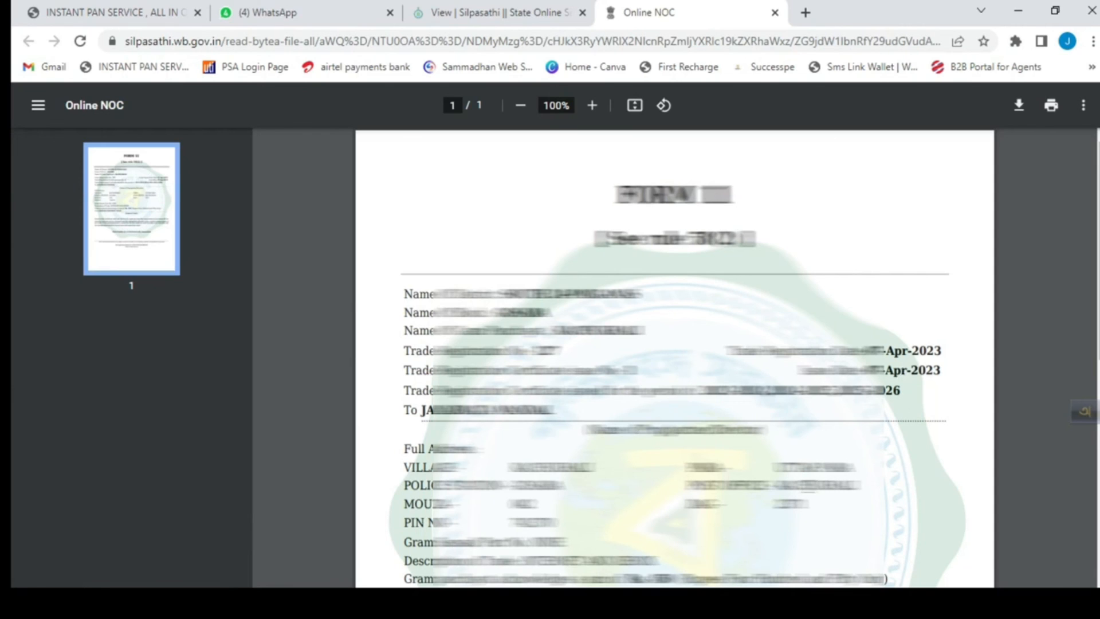
{"action": "scroll", "coordinate": [808, 486], "scroll_direction": "down", "scroll_amount": 2}
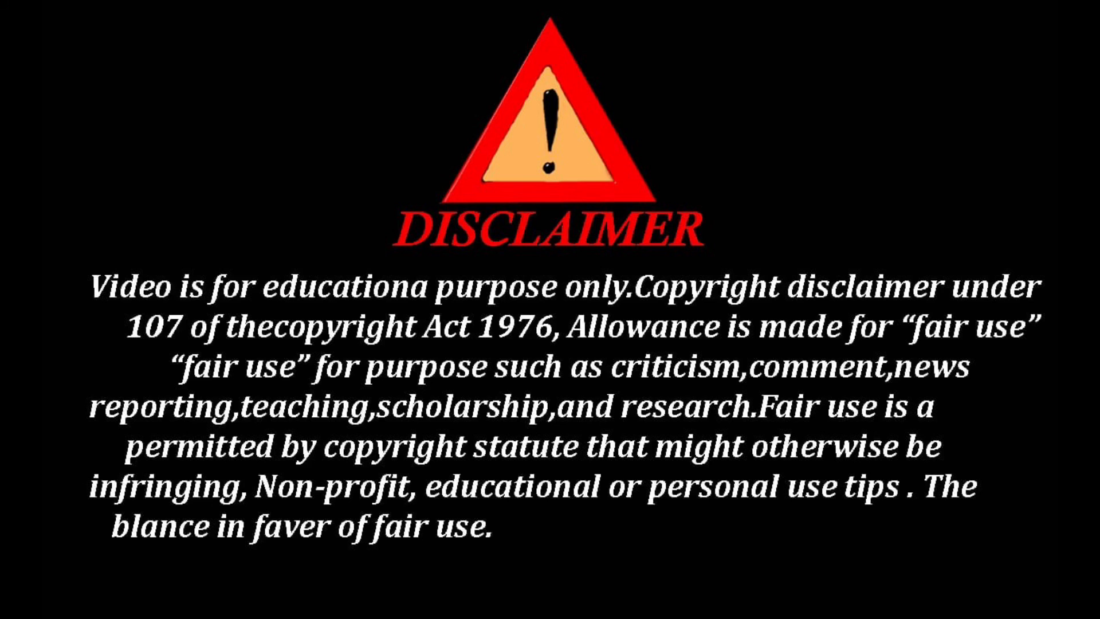